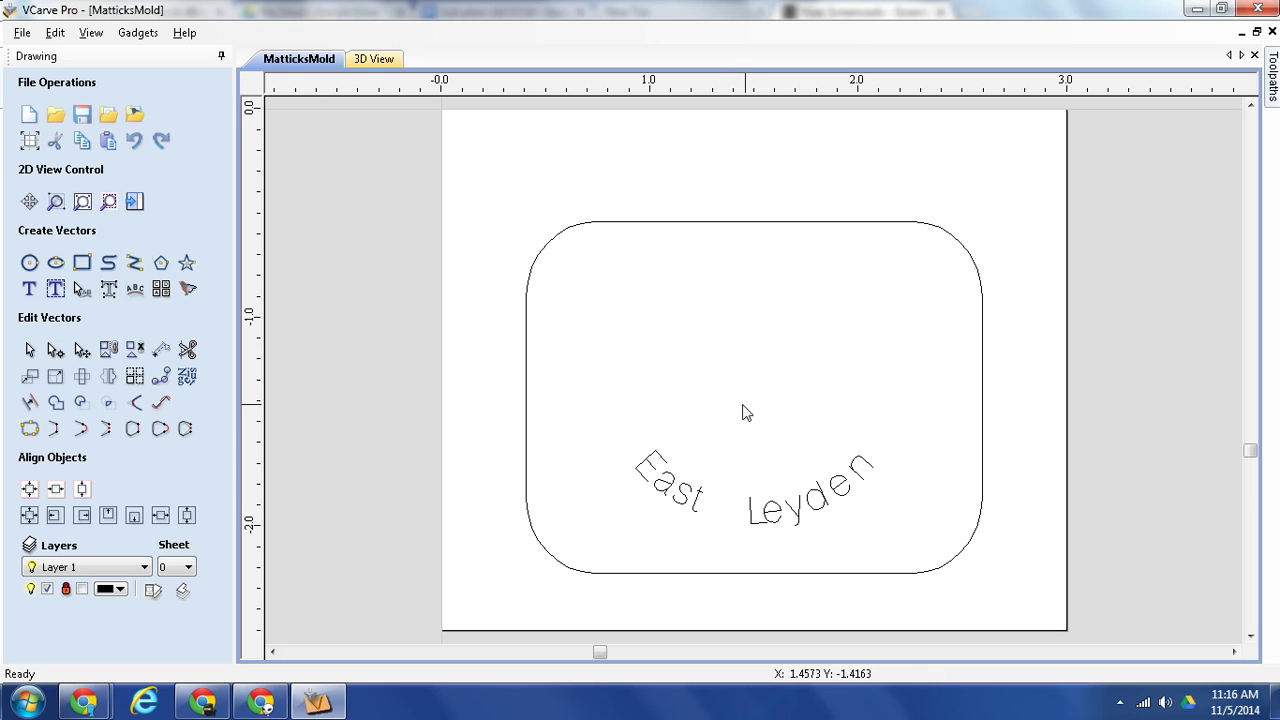
Step: Switch to Chrome, search Google for "eagle picture" in the open new tab, and show the image results
key(alt+Tab)
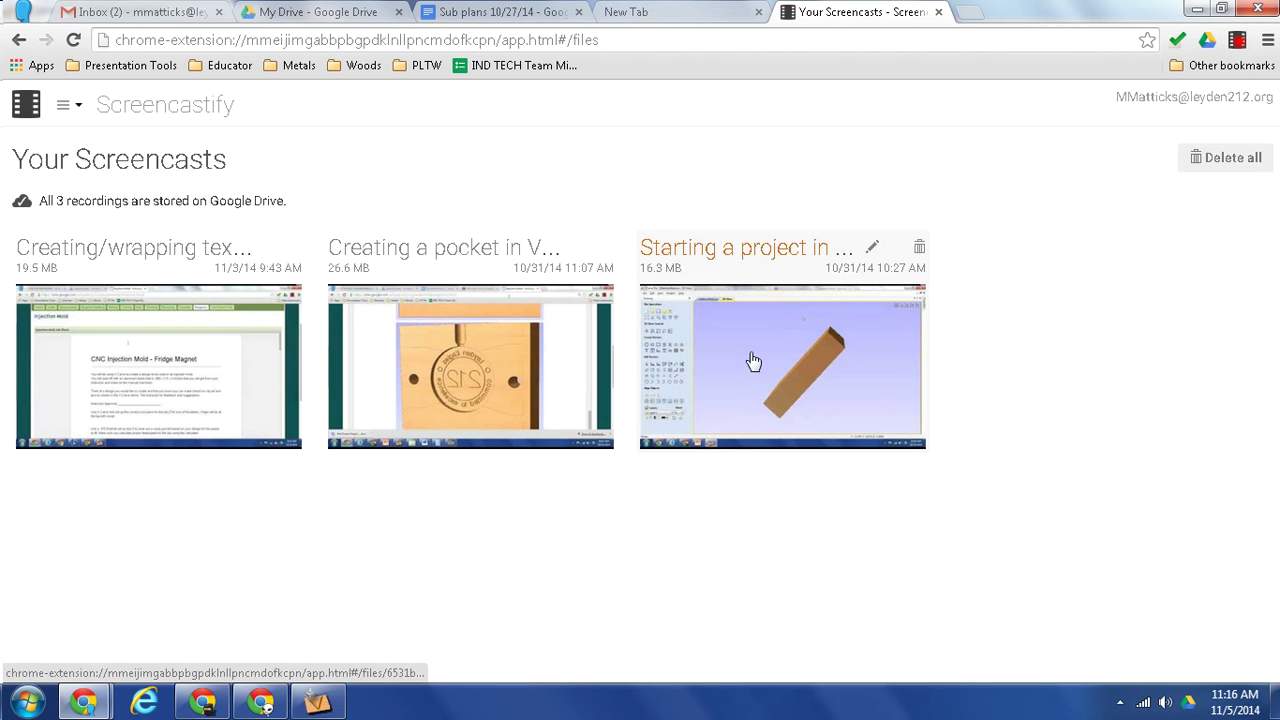
click(682, 12)
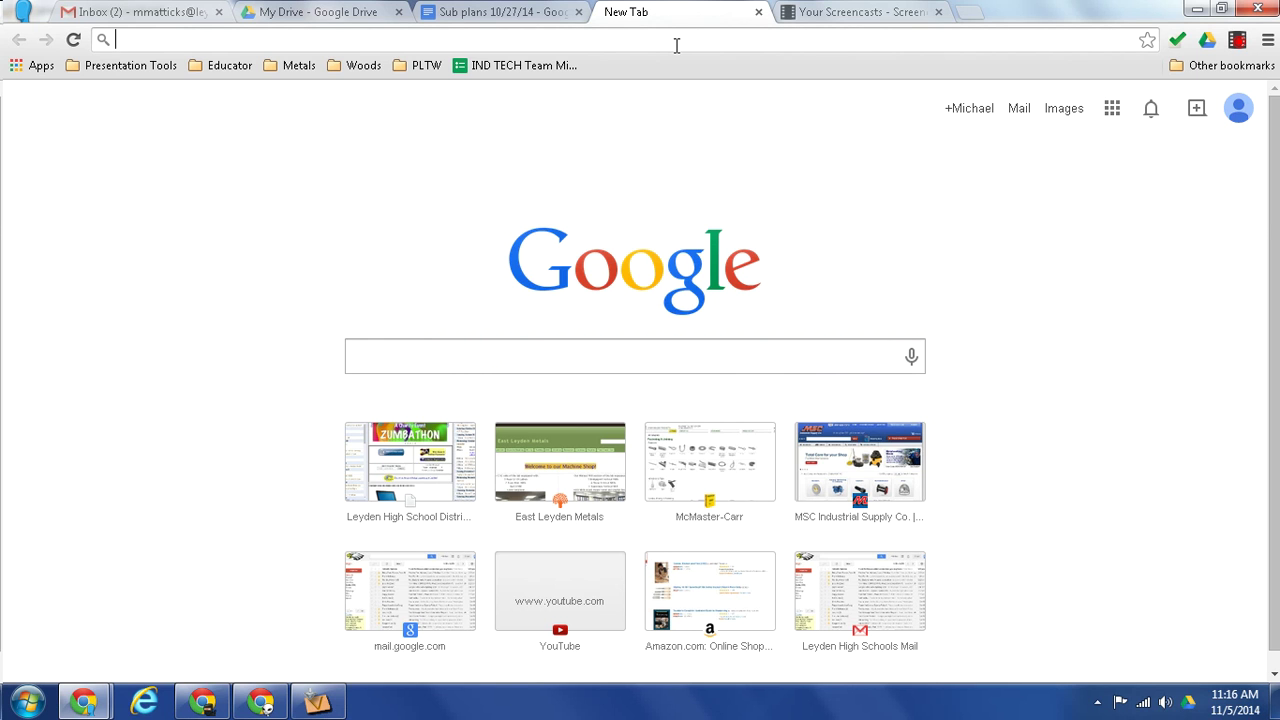
text(eagle picture)
key(Return)
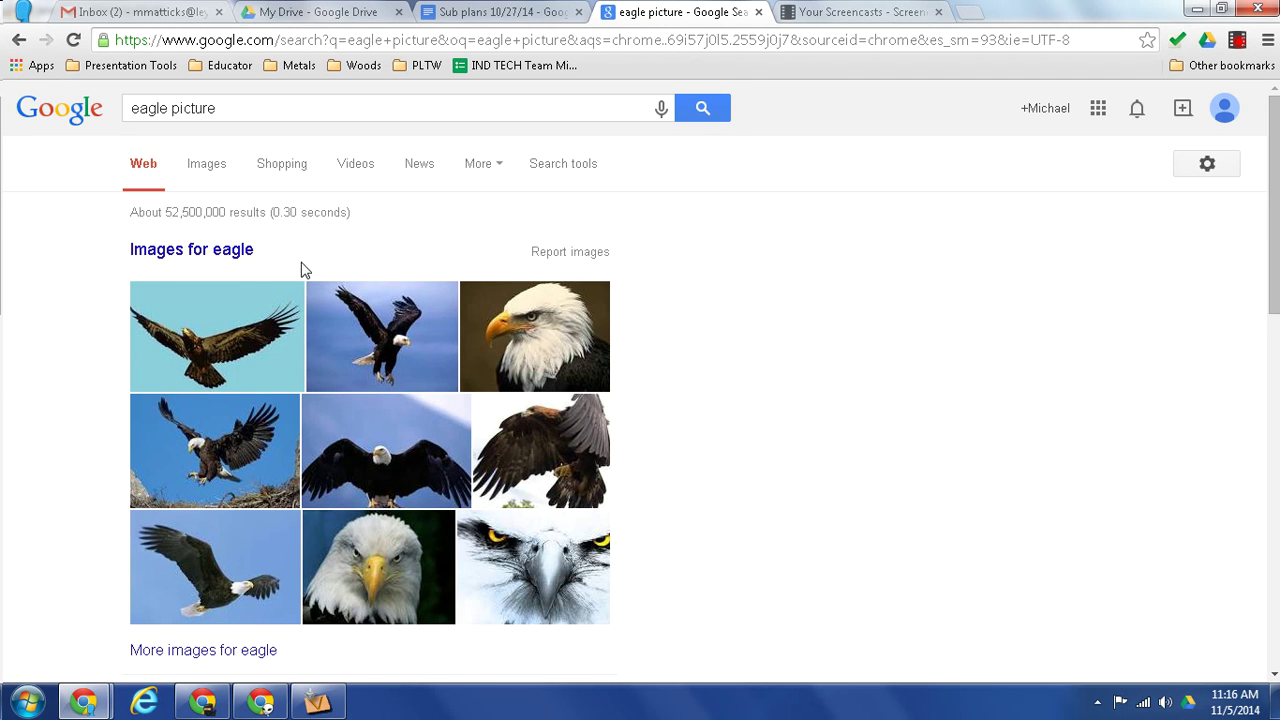
click(236, 262)
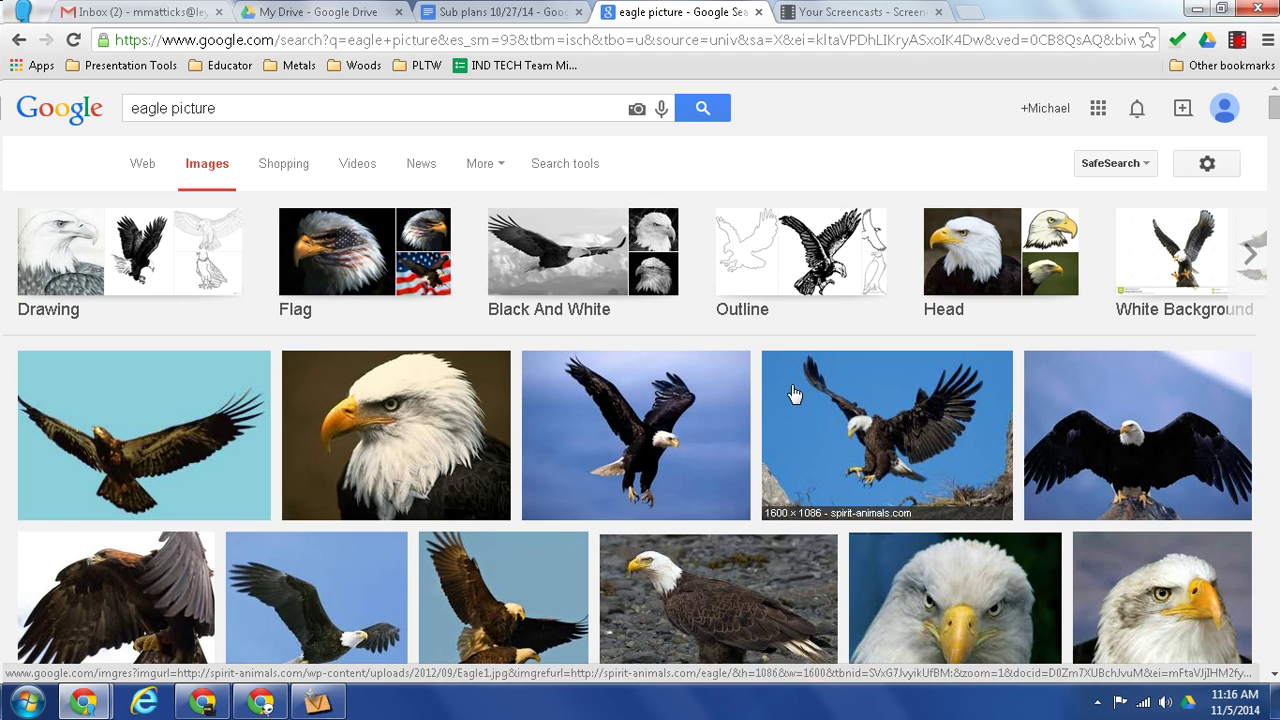
Step: Browse the eagle images and open the preview of the bald eagle flying in front of snowy mountains
scroll(792, 394, down, 5)
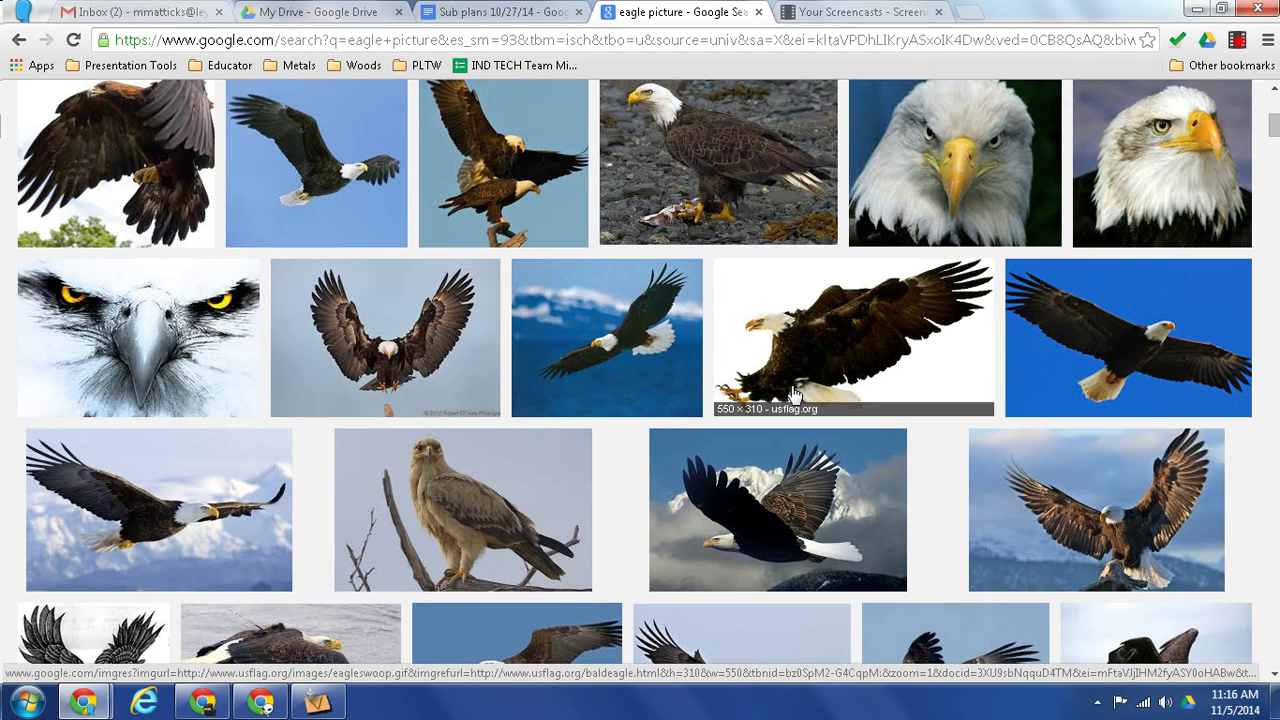
scroll(792, 394, down, 2)
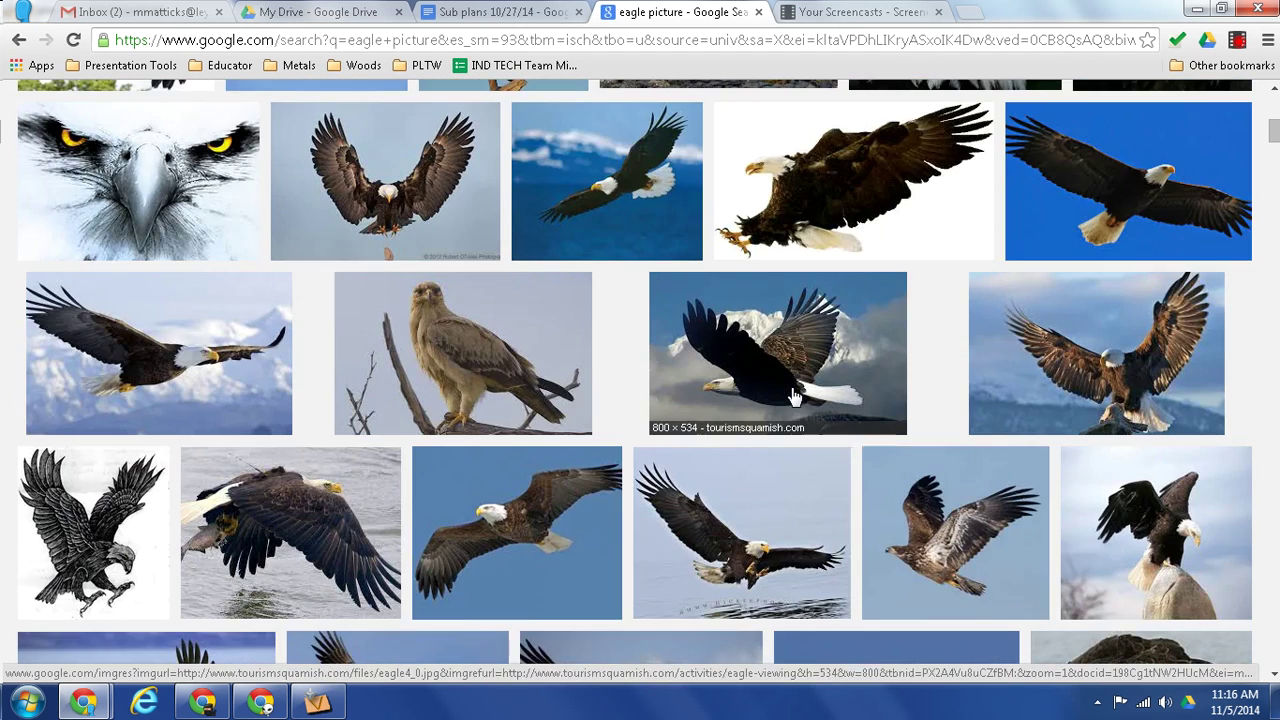
scroll(792, 396, up, 2)
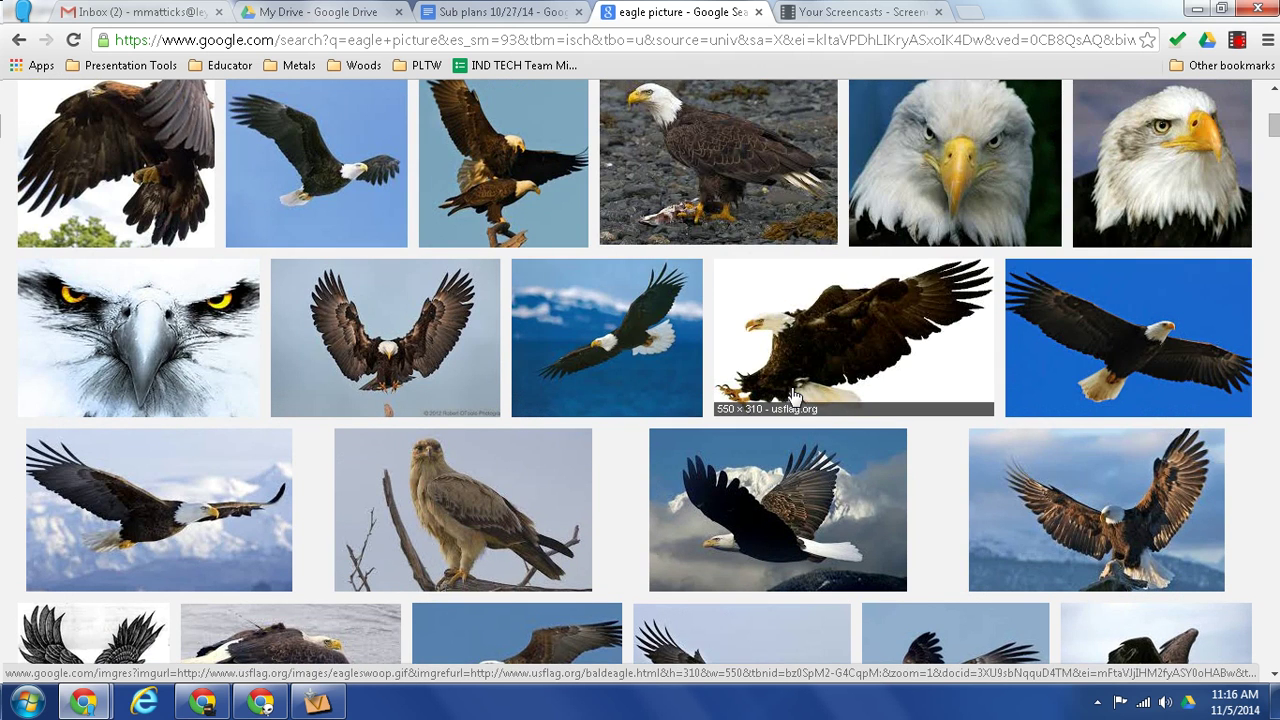
scroll(792, 394, down, 4)
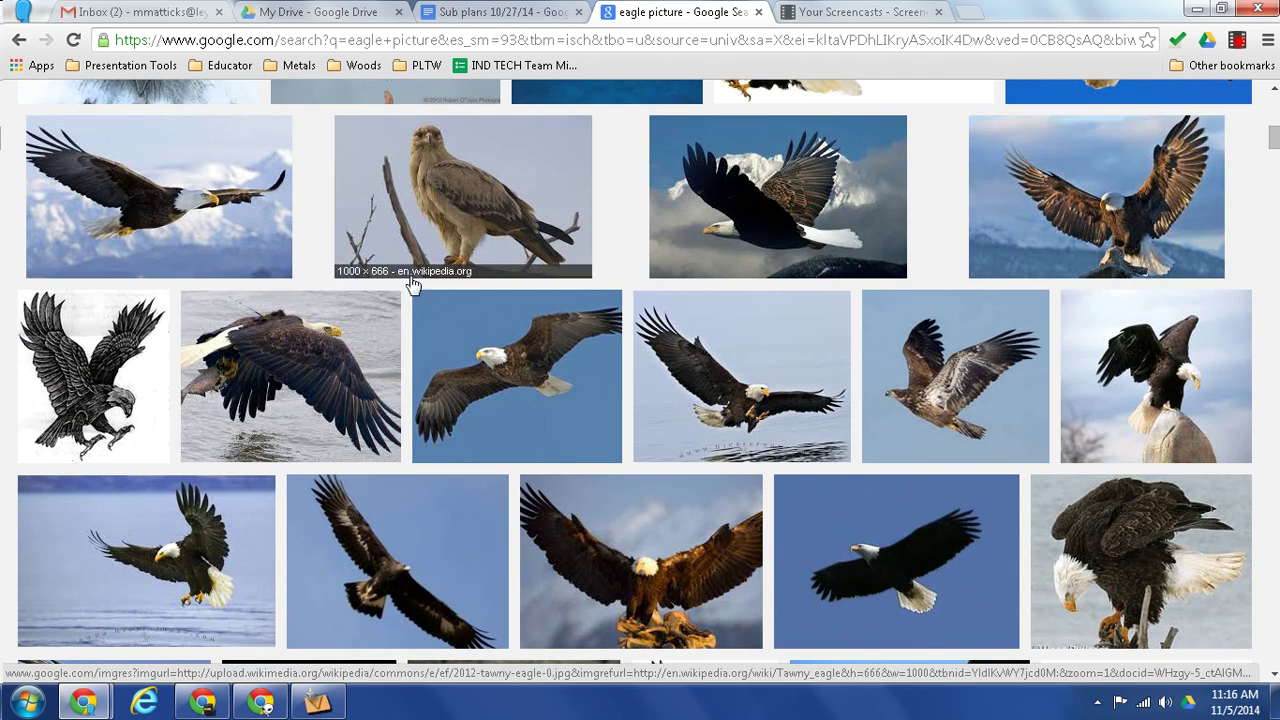
right_click(239, 230)
click(205, 229)
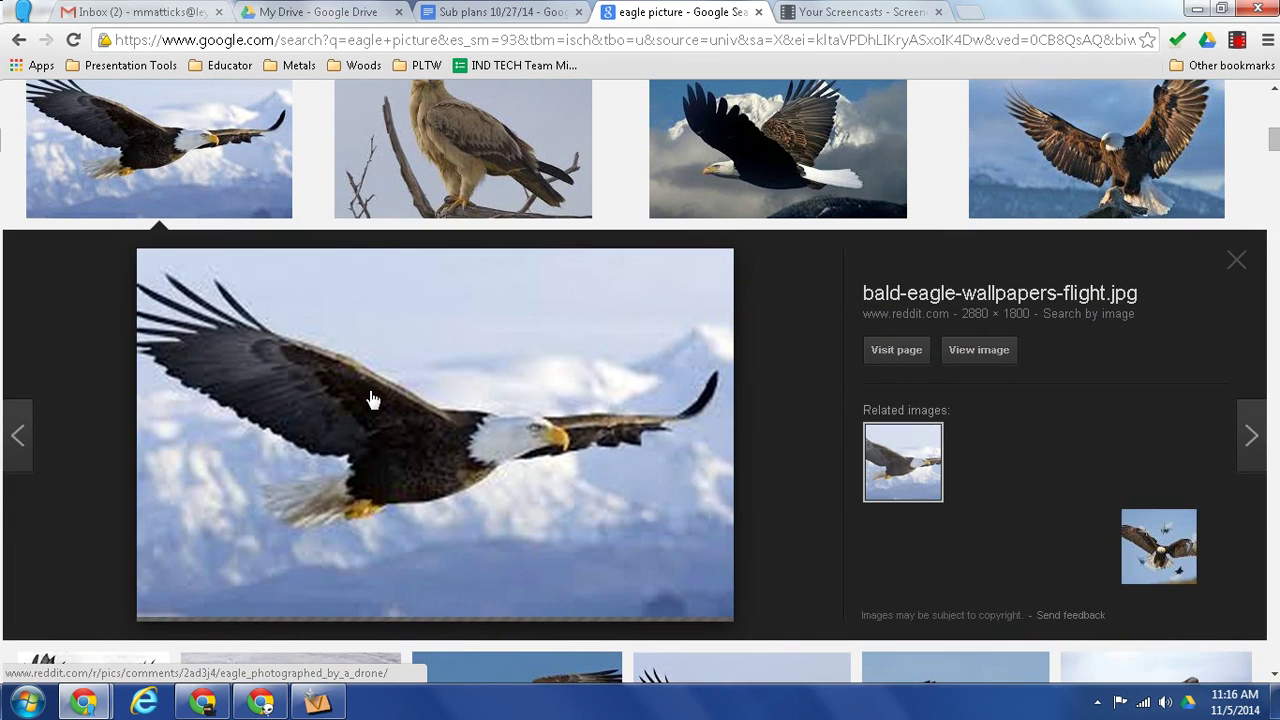
Step: Save the previewed eagle image to the Desktop as eagle3 and switch back to VCarve Pro
right_click(370, 378)
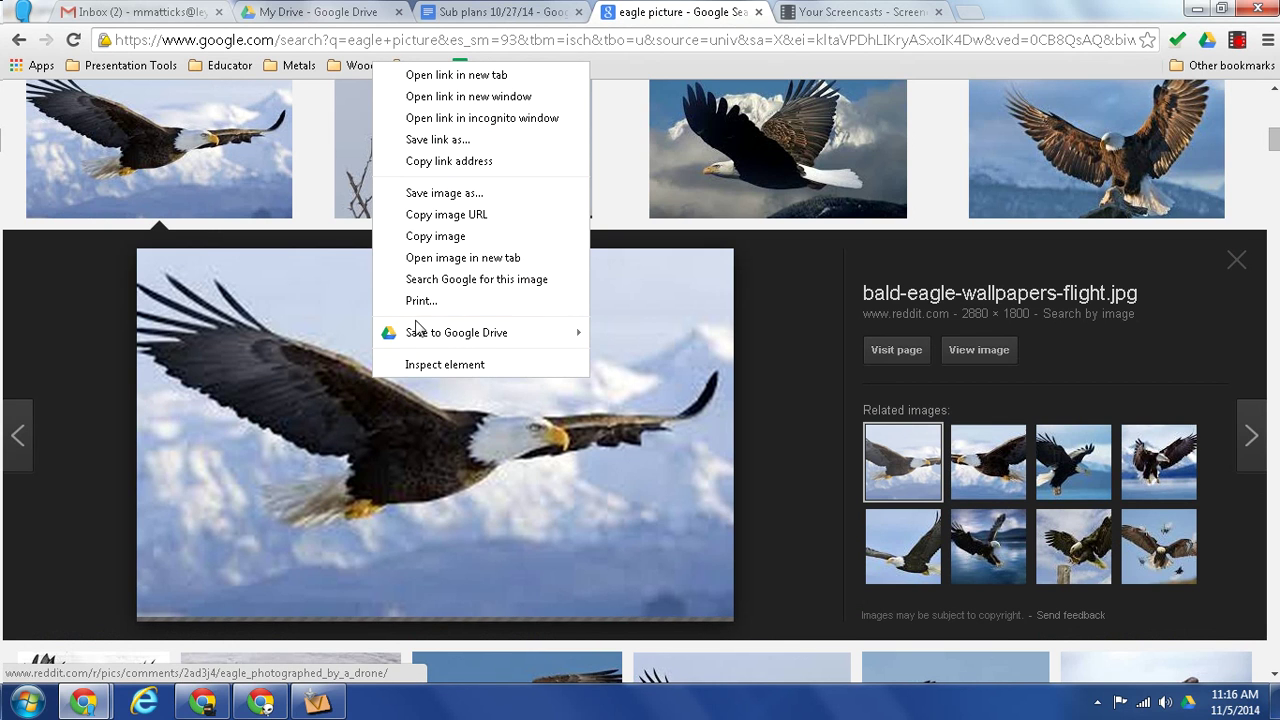
click(426, 199)
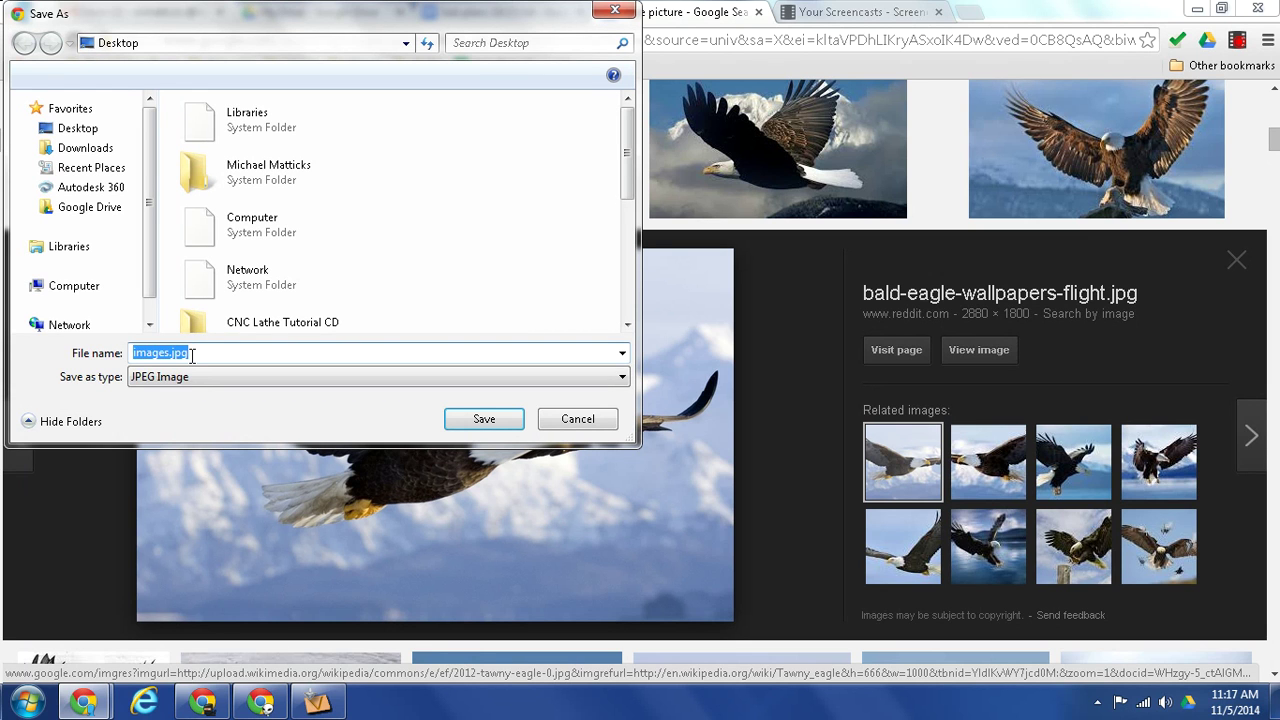
text(eagle3)
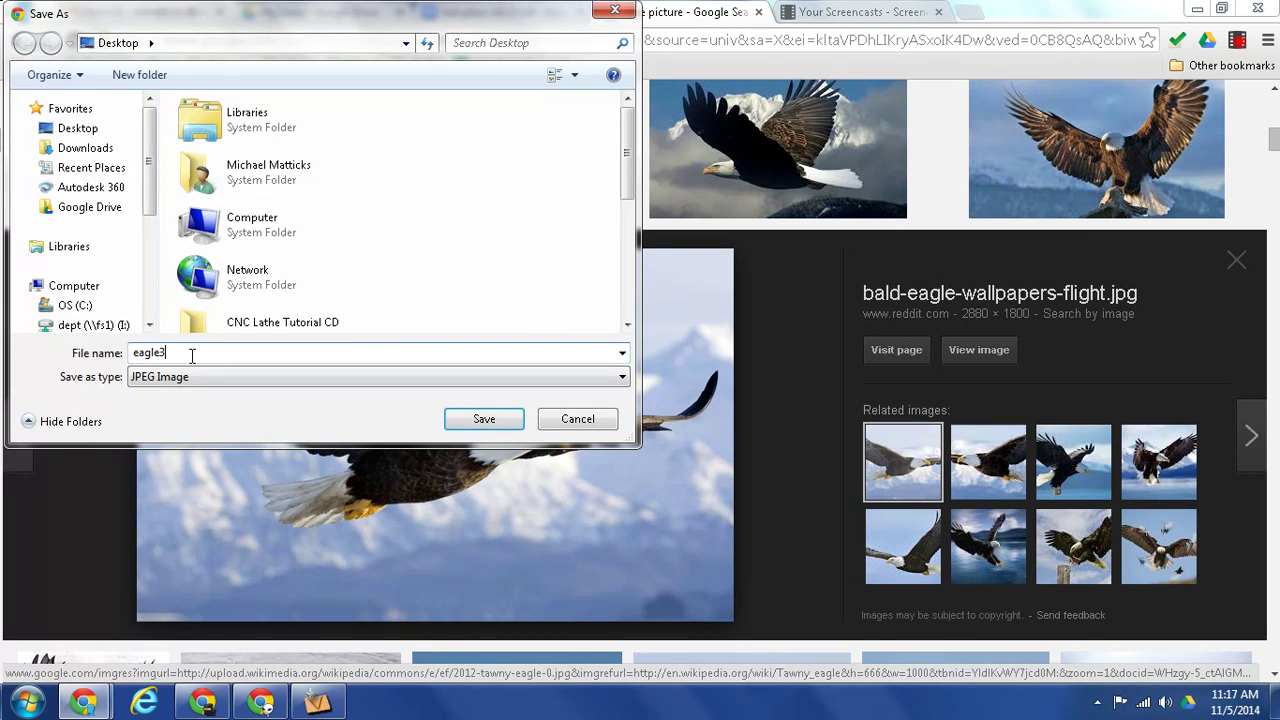
key(Return)
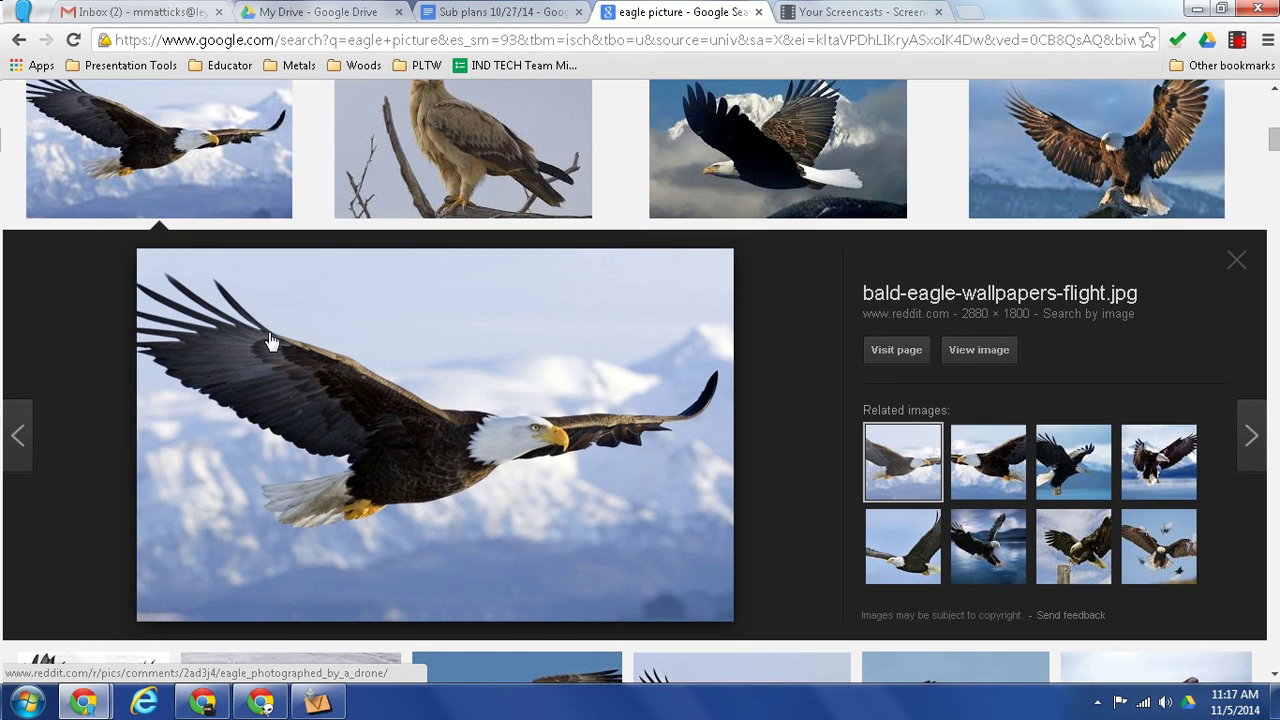
mouse_move(320, 704)
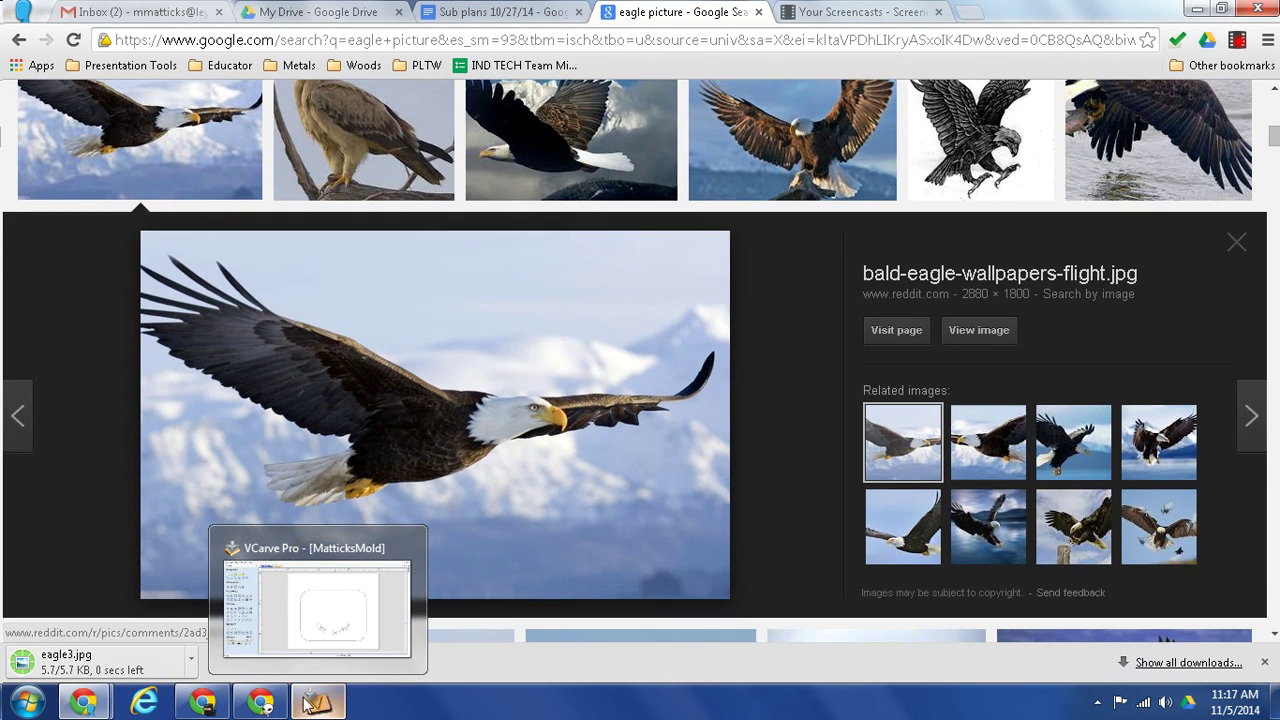
click(312, 706)
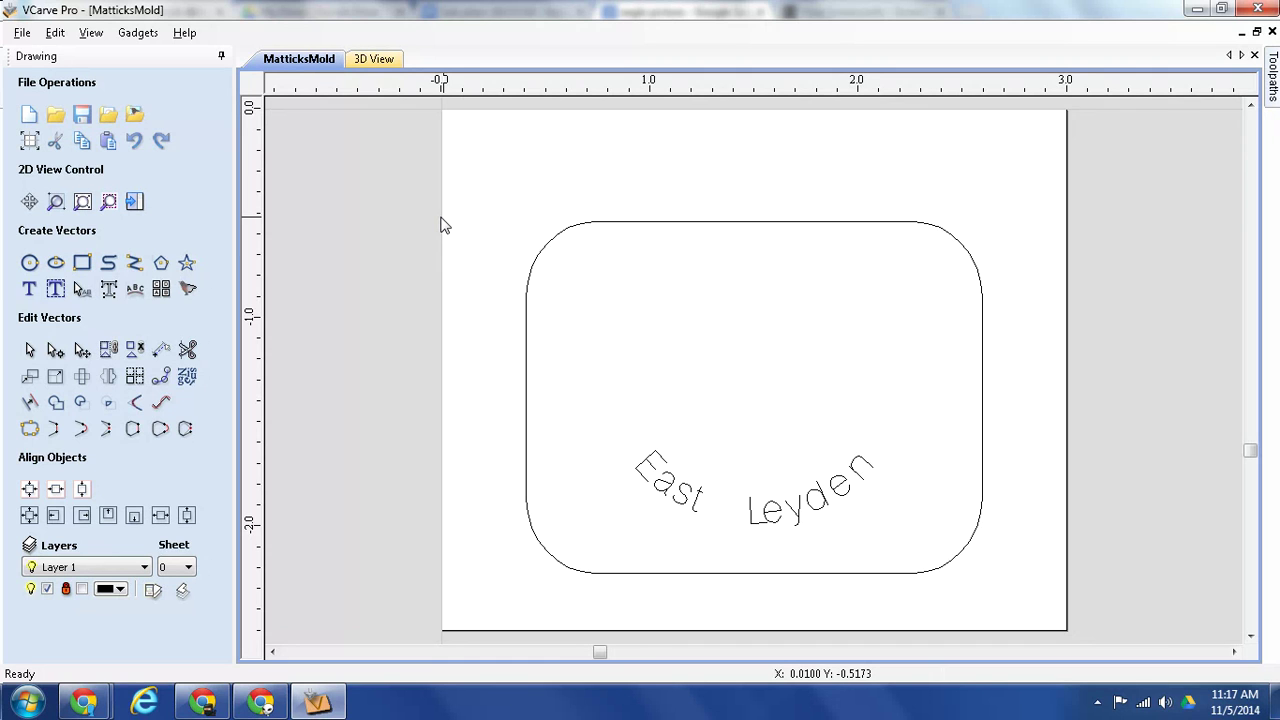
click(21, 32)
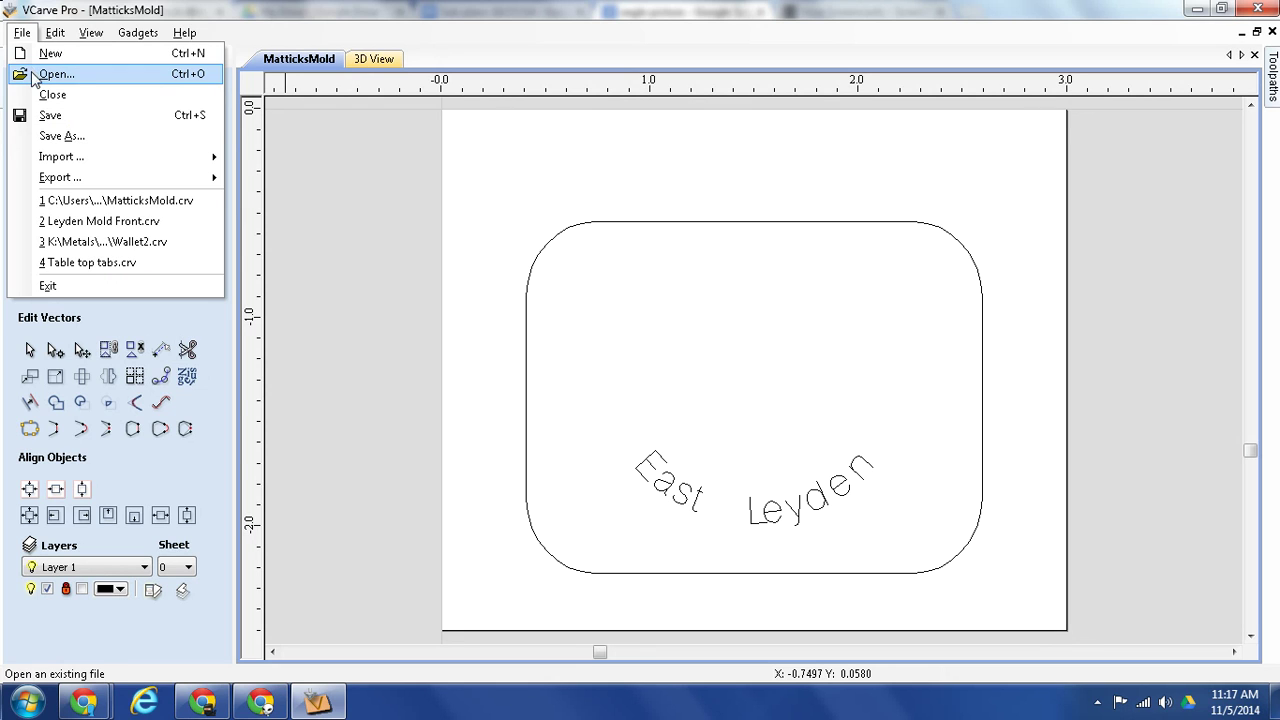
mouse_move(46, 157)
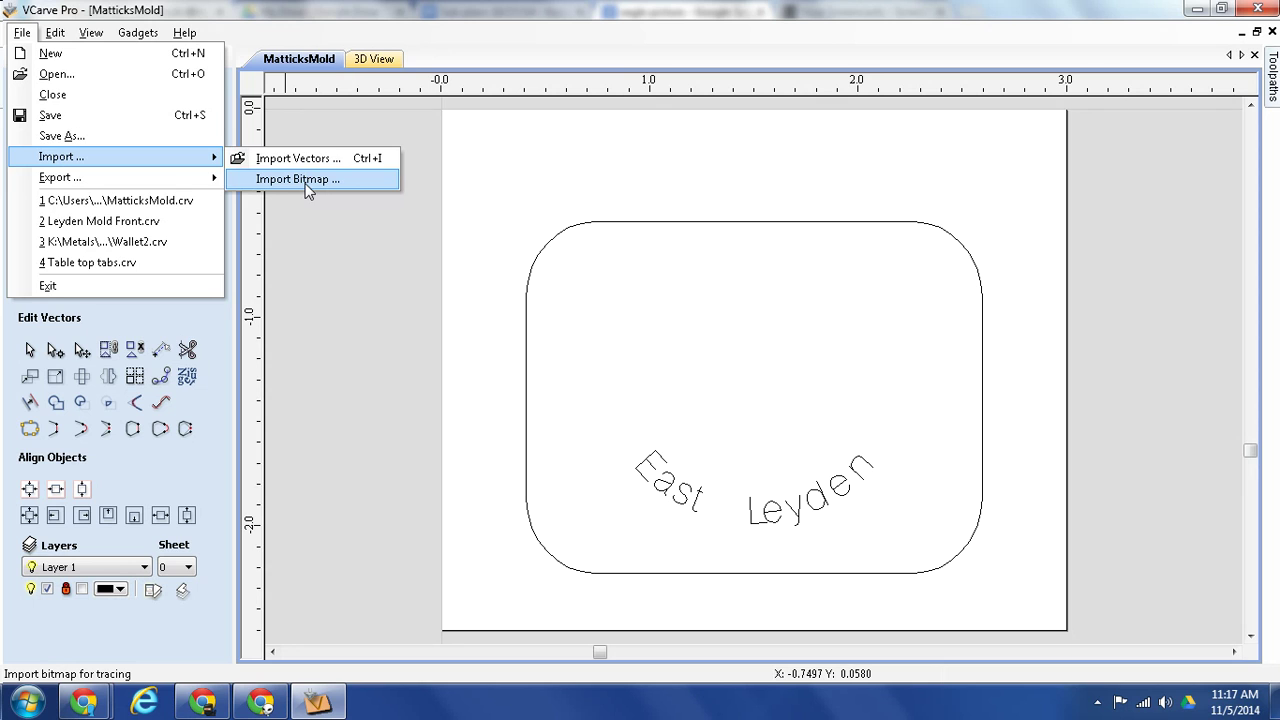
click(330, 241)
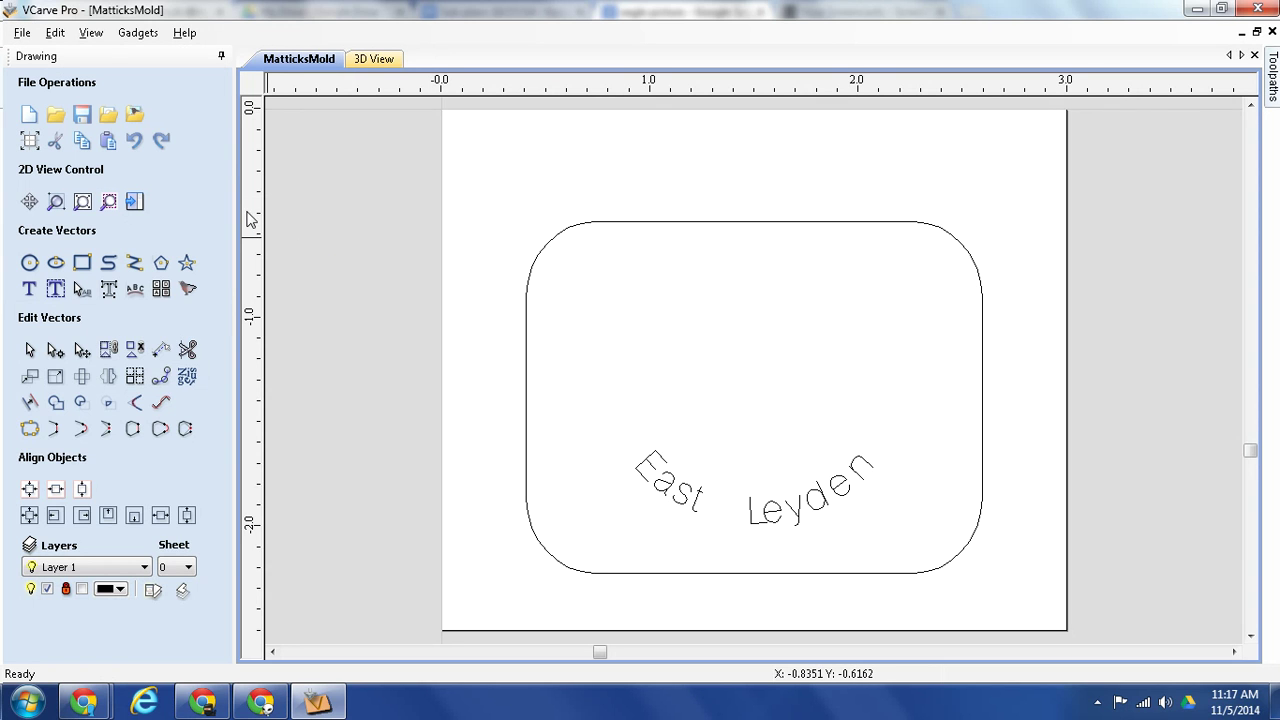
Step: Import the bitmap eagle3.jpg from the Desktop into the mold drawing for tracing
click(133, 116)
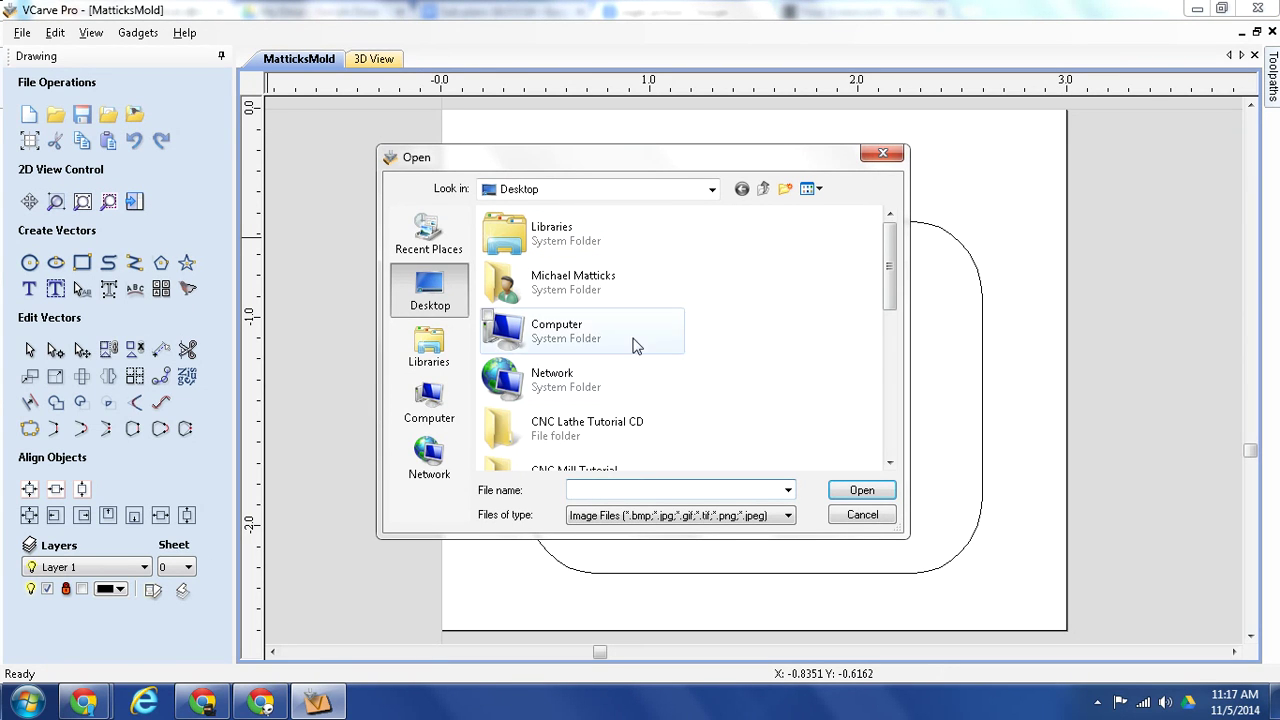
drag(889, 280, 894, 455)
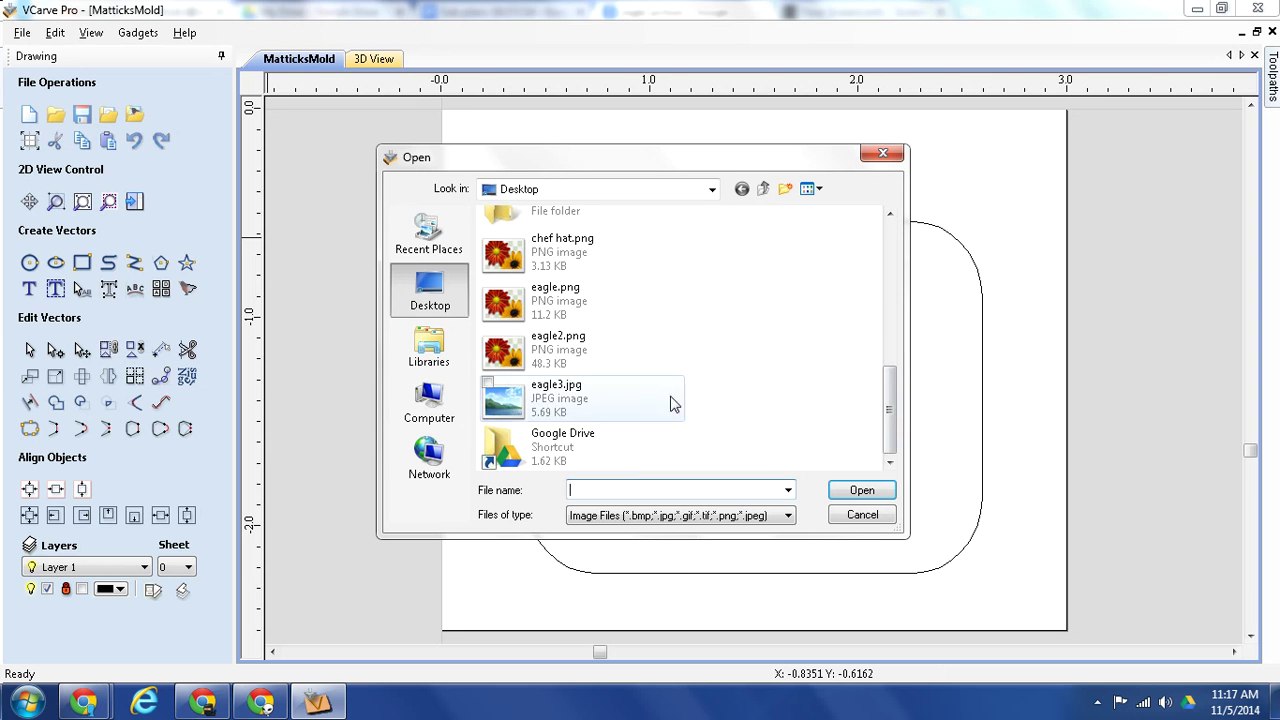
click(578, 399)
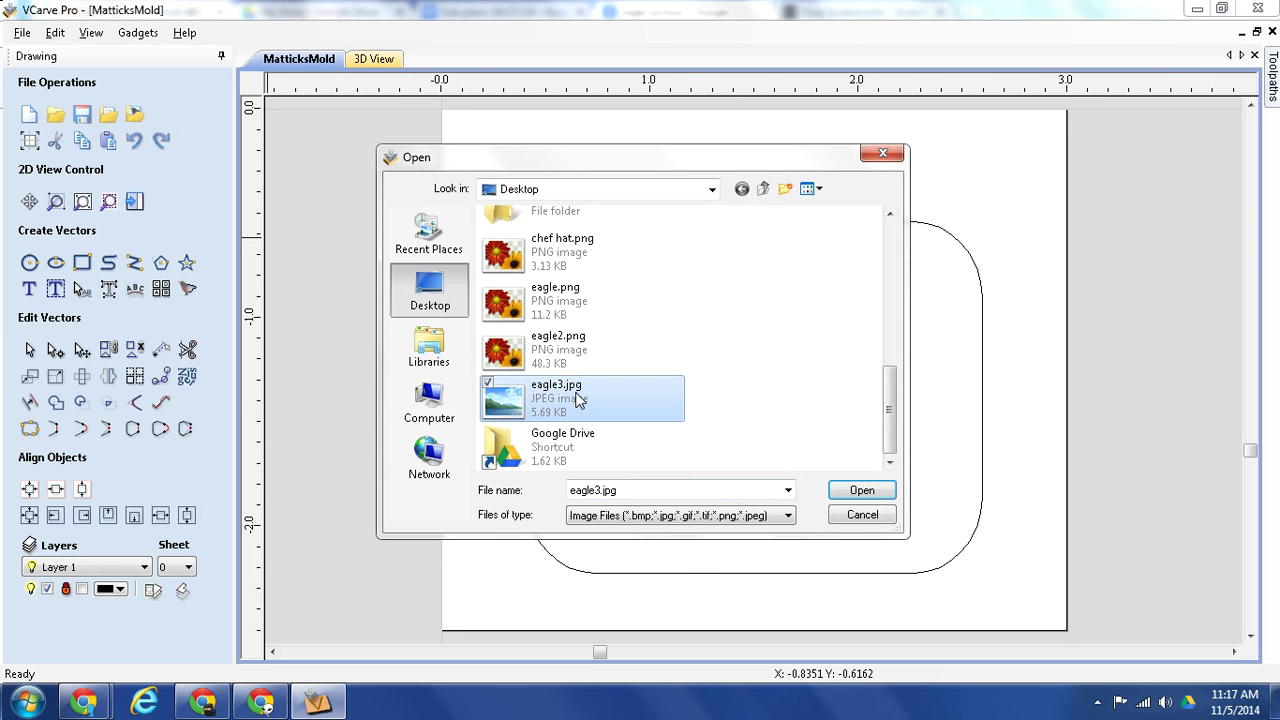
double_click(578, 399)
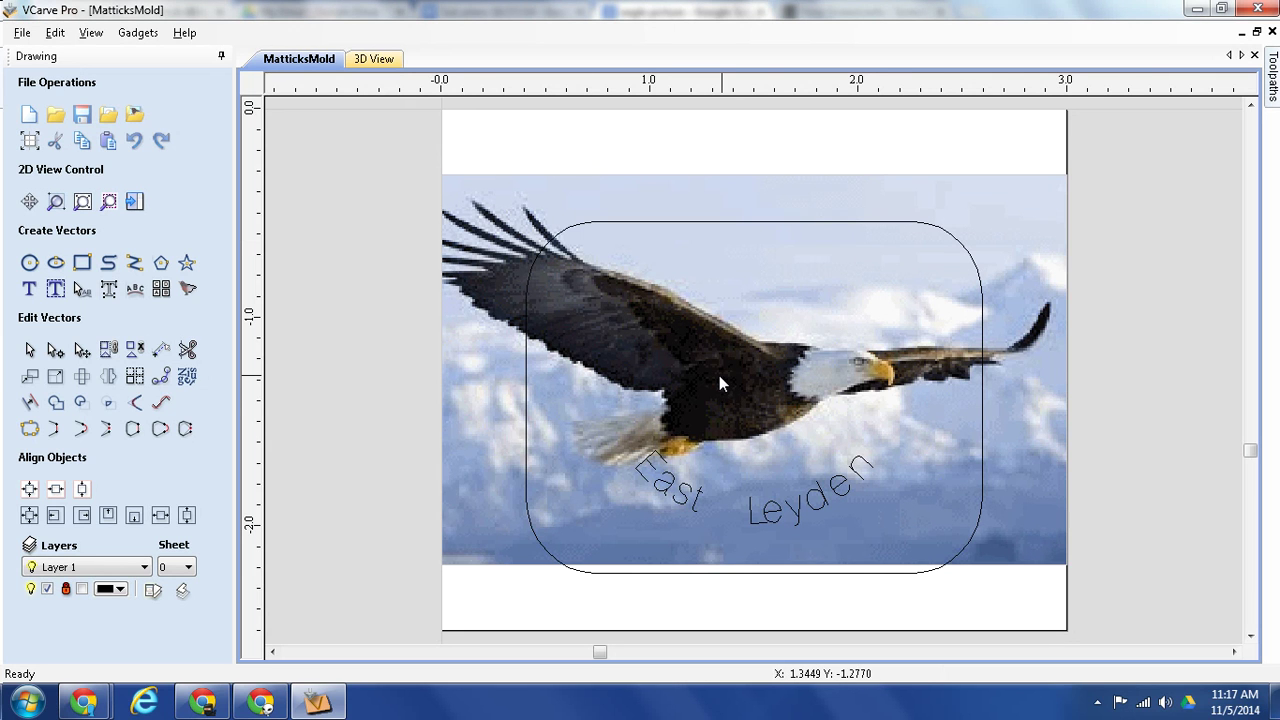
Step: Shrink the eagle bitmap to about 1.36 by 0.85, place it above the East Leyden text, and center it horizontally in the material
click(719, 380)
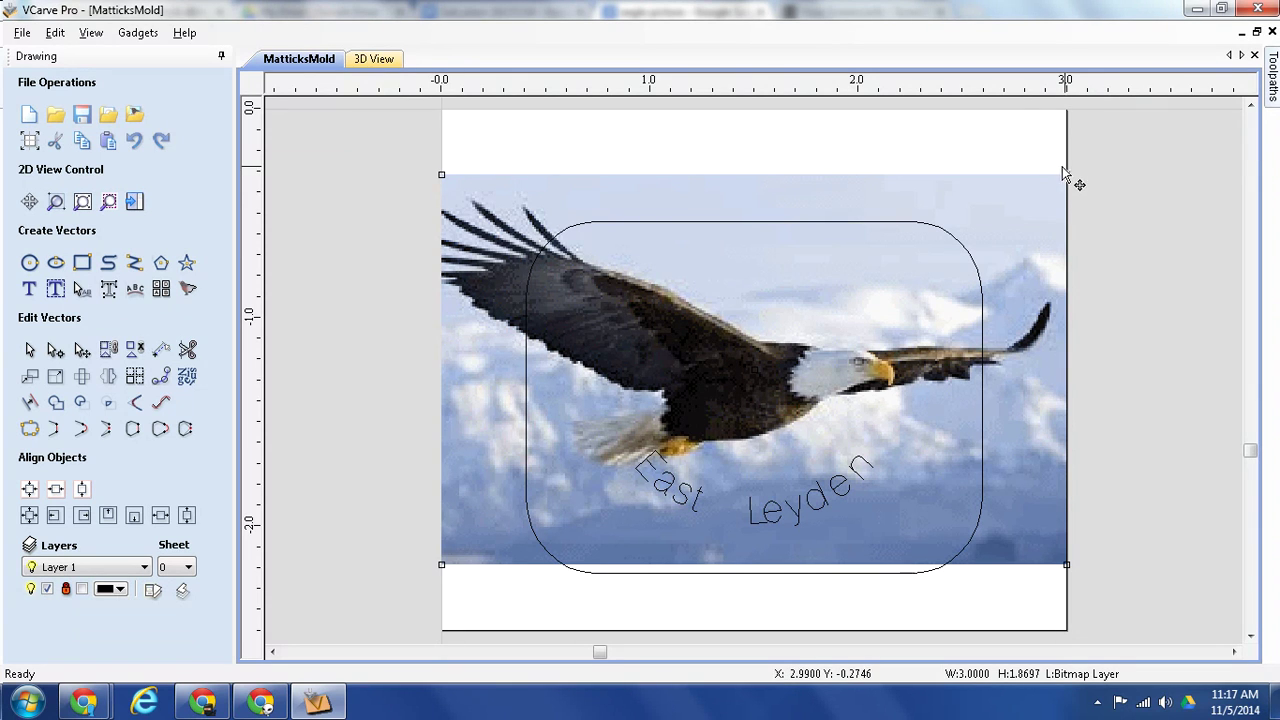
drag(1064, 177, 723, 388)
drag(566, 500, 737, 368)
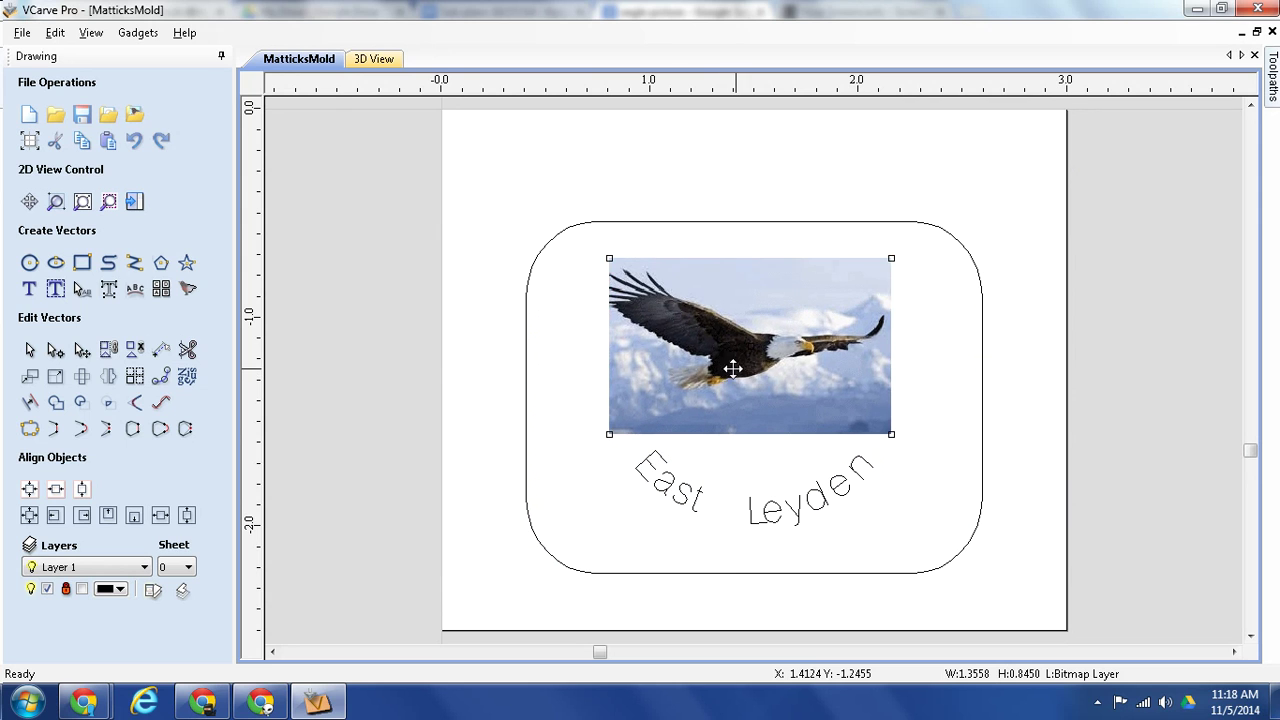
click(52, 489)
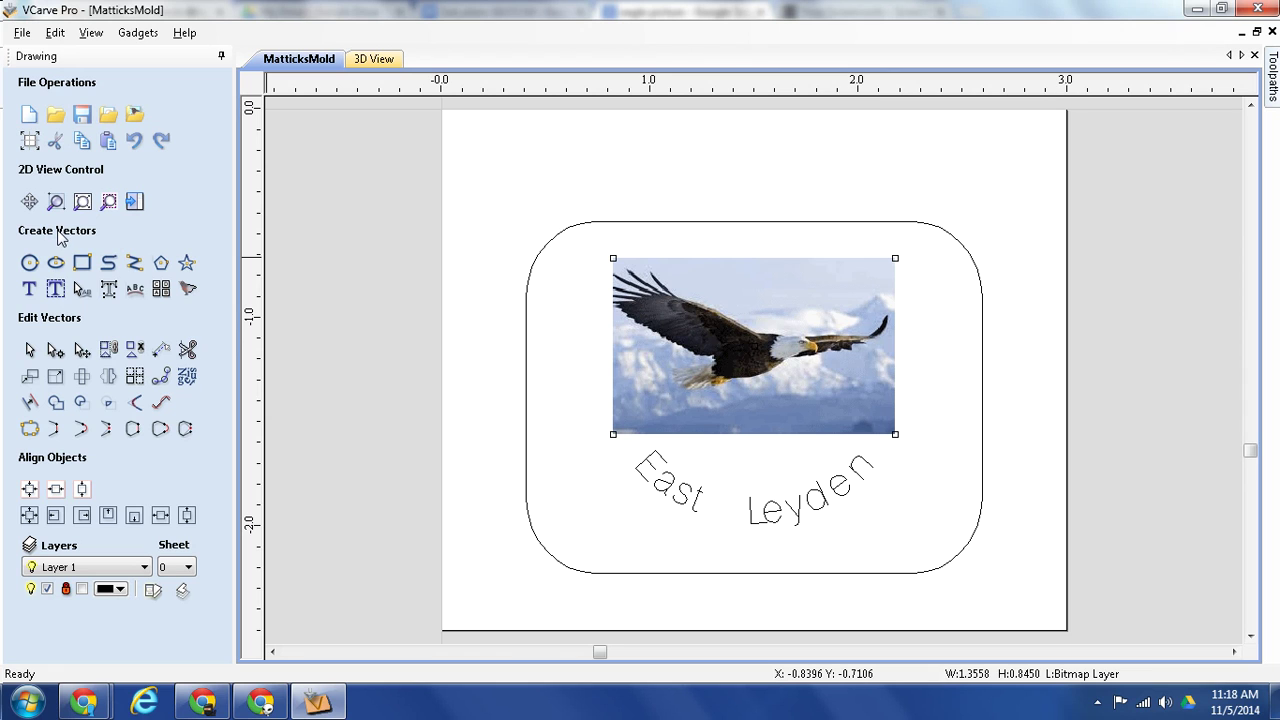
Step: Start Trace Bitmap on the eagle image, compare the Color and Black / White tracing types, and choose Black / White
click(188, 290)
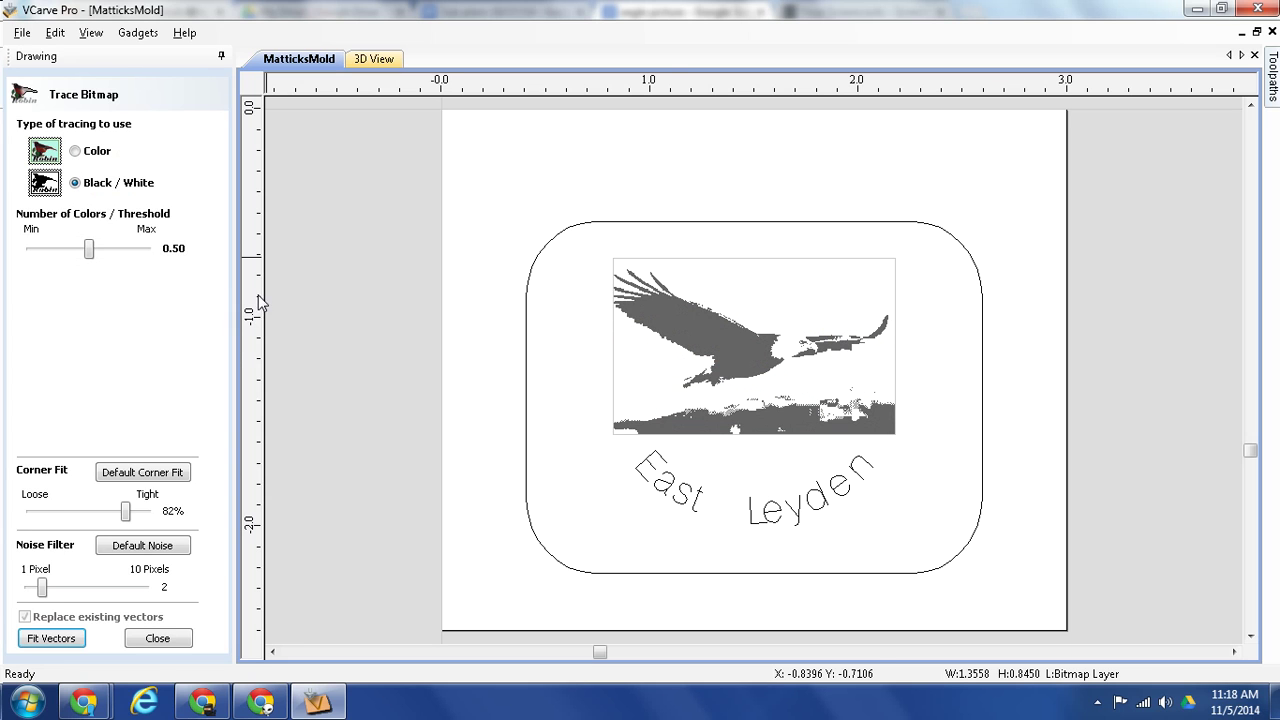
click(75, 152)
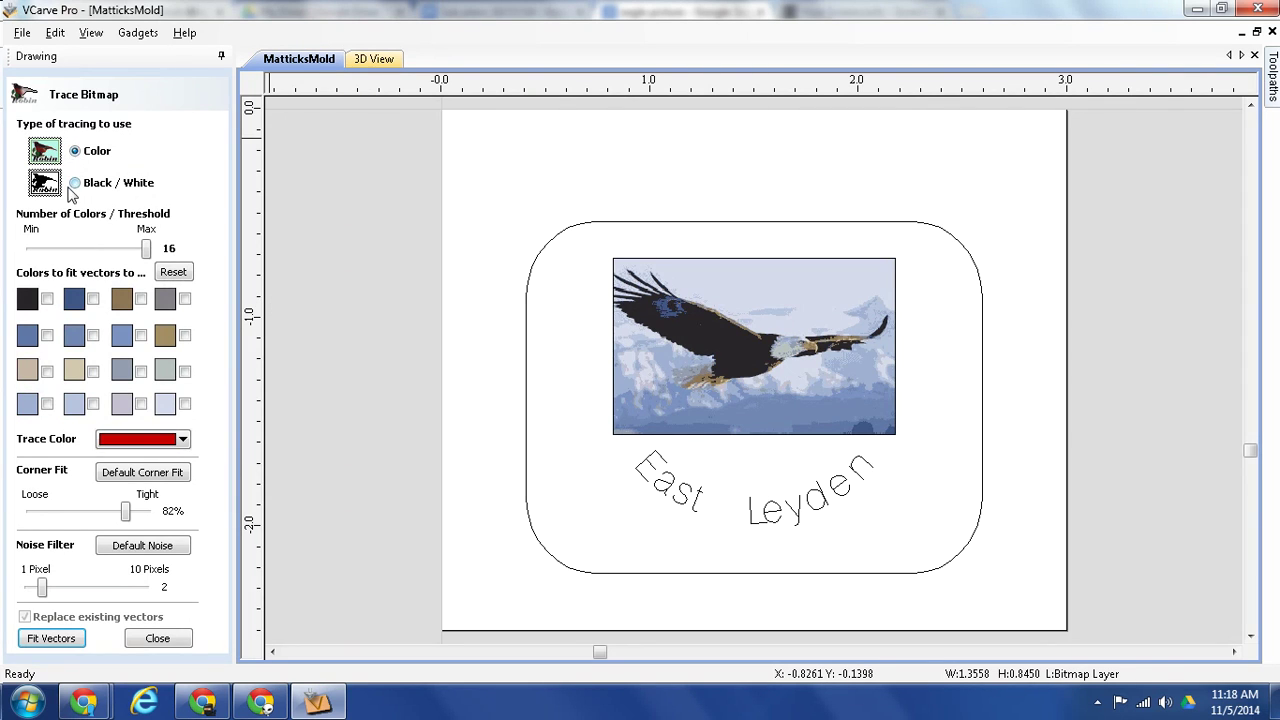
click(74, 183)
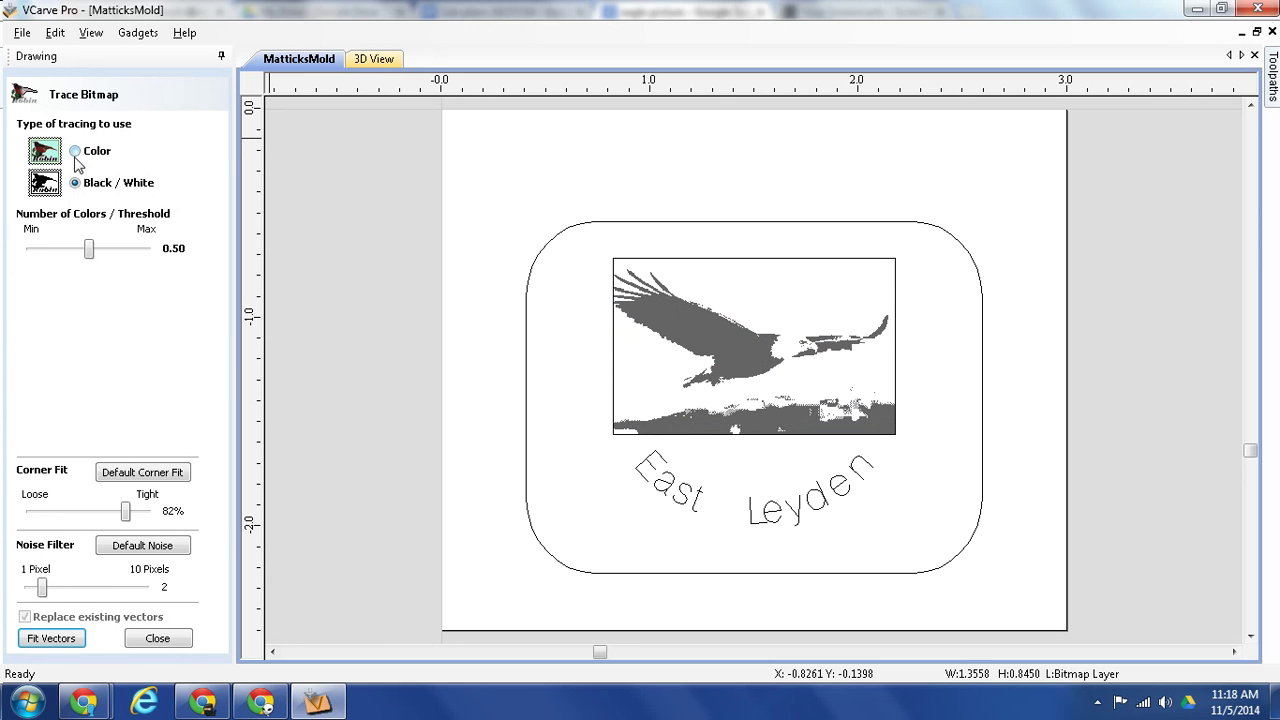
click(75, 151)
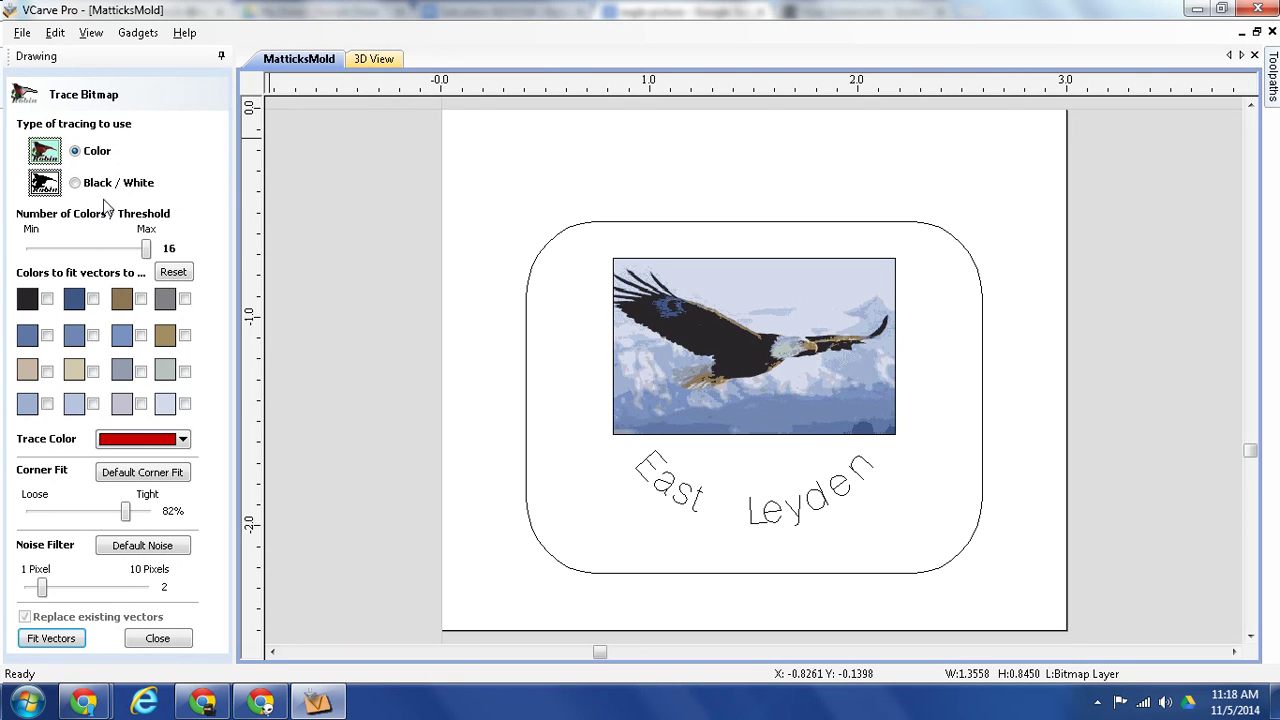
click(74, 184)
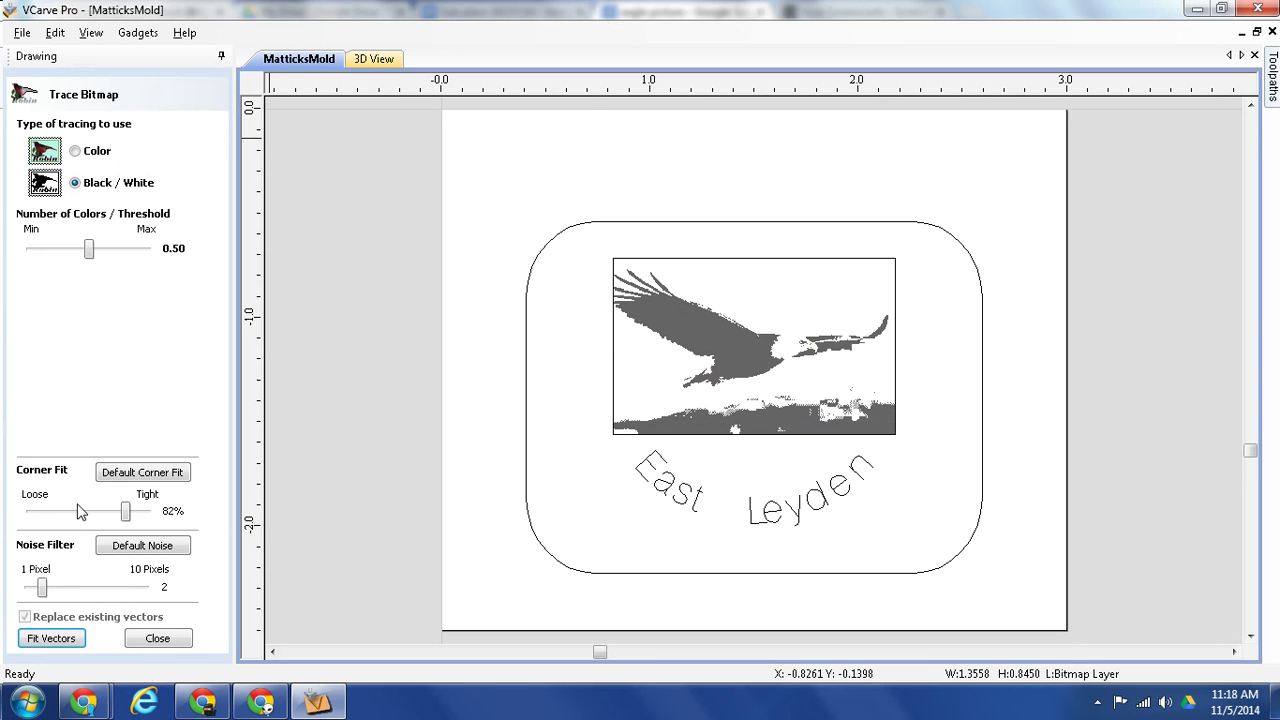
Step: Set the noise filter to 3 and the threshold to 0.58, fit vectors to the eagle bitmap, and close the tracing form
mouse_move(38, 593)
mouse_down()
mouse_move(189, 593)
mouse_move(52, 592)
mouse_up()
mouse_move(89, 249)
mouse_down()
mouse_move(143, 255)
mouse_move(20, 256)
mouse_move(98, 253)
mouse_up()
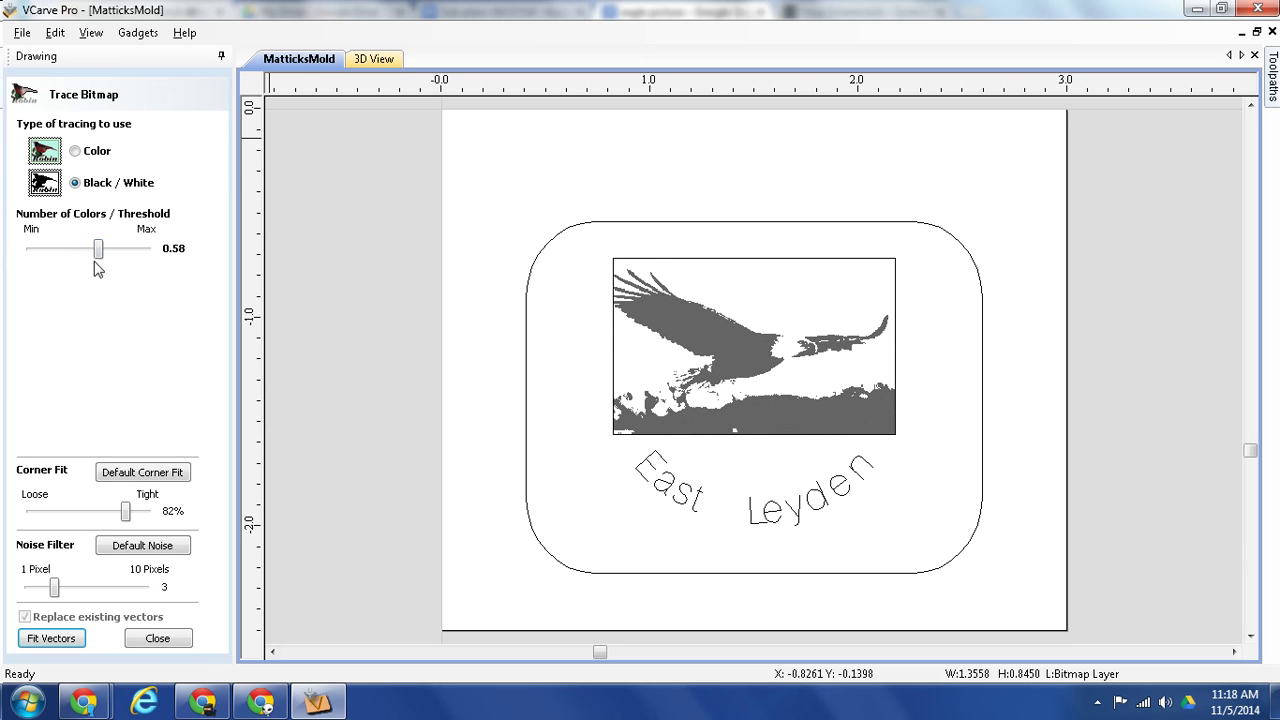
click(68, 643)
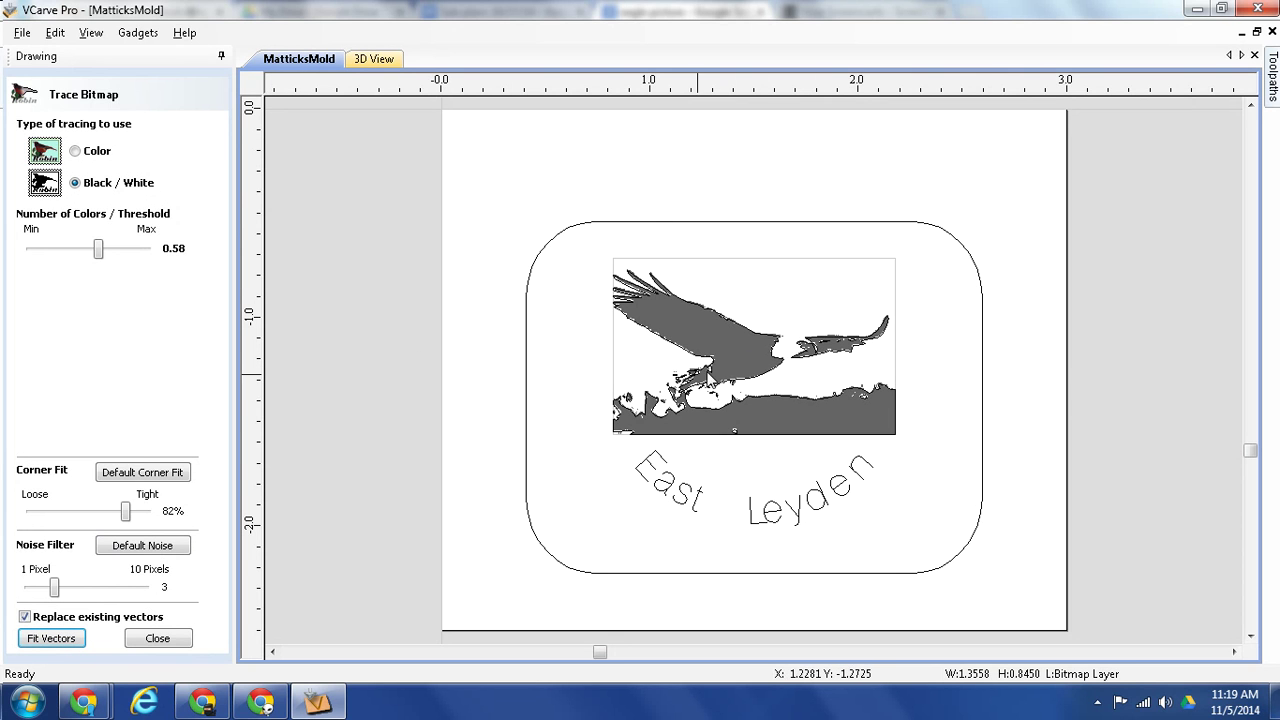
click(157, 638)
Step: Examine the traced outlines along the eagle's wings, head and tail up close
scroll(783, 345, up, 3)
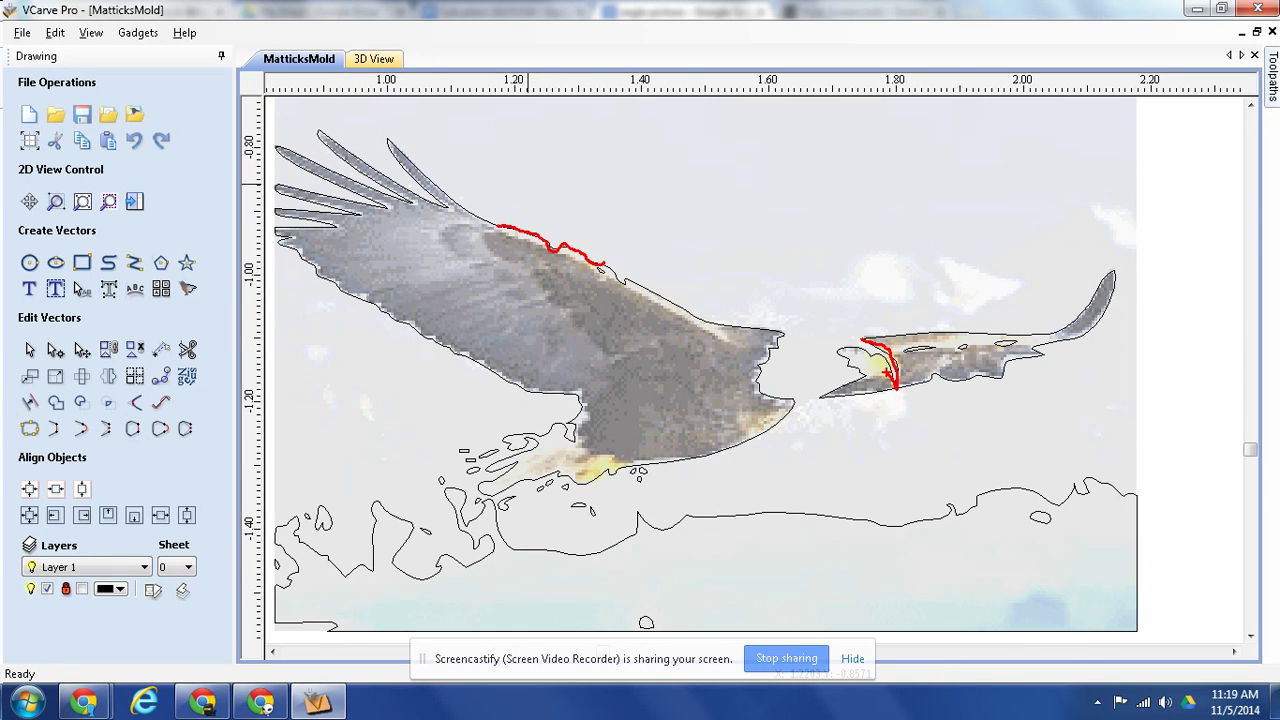
key(Escape)
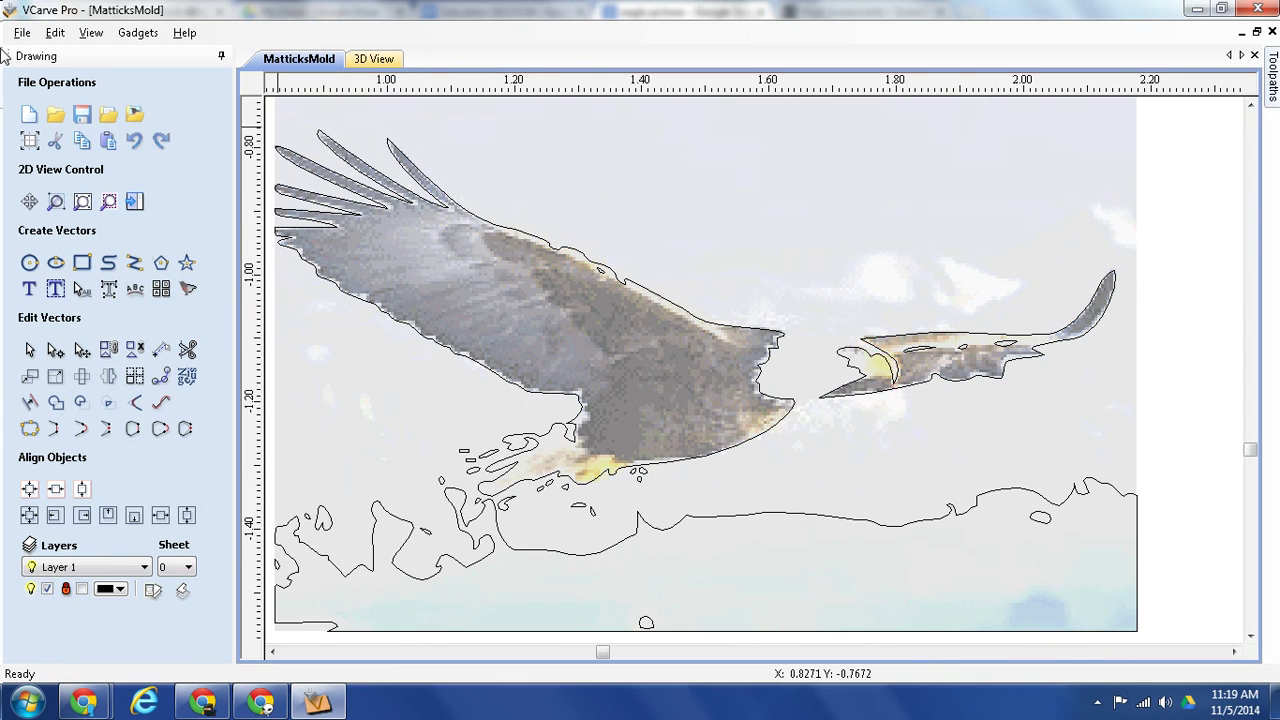
scroll(392, 244, down, 4)
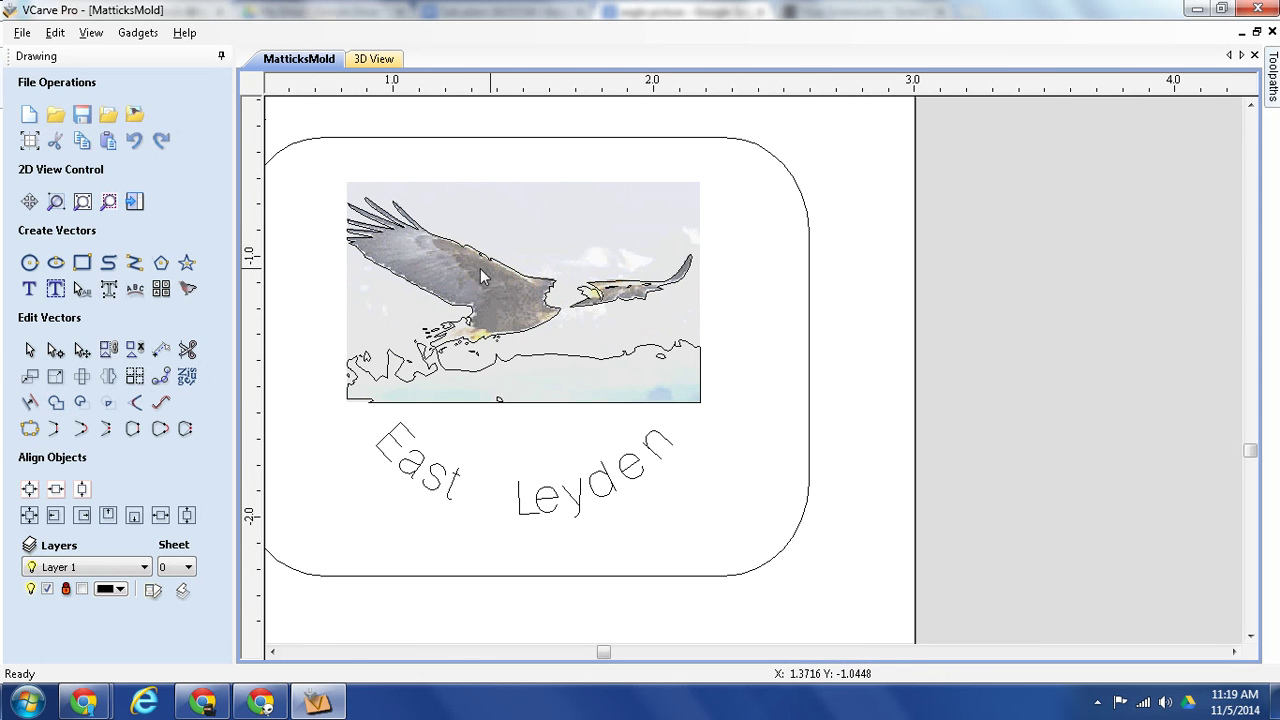
Step: Delete the eagle photo bitmap together with its traced vectors, keeping the East Leyden text
mouse_move(756, 430)
mouse_down()
mouse_move(430, 208)
mouse_move(304, 161)
mouse_up()
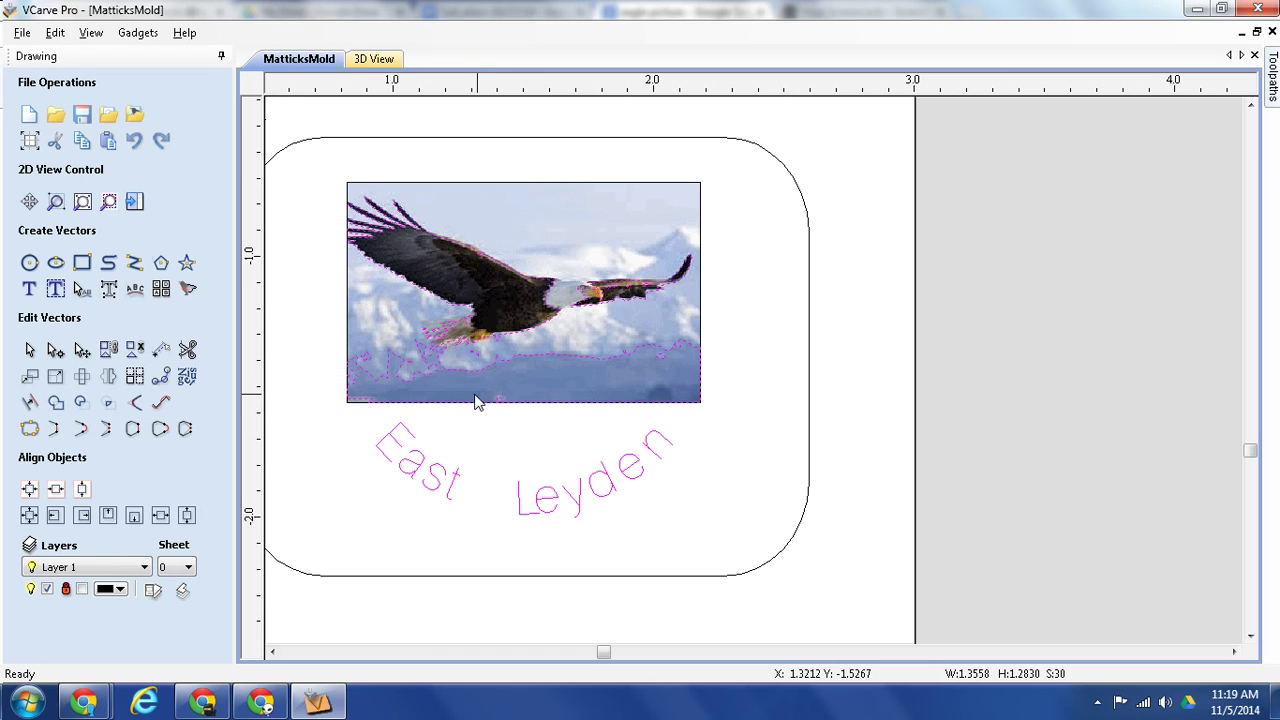
shift+click(408, 440)
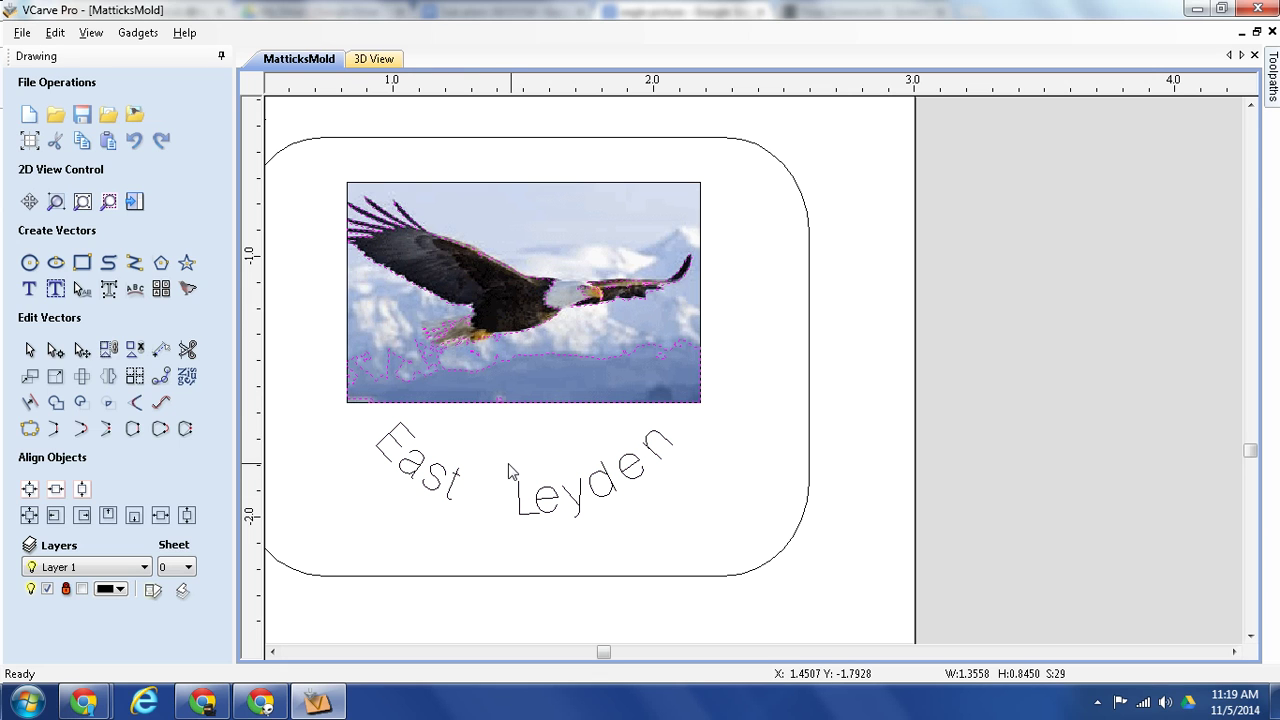
key(Delete)
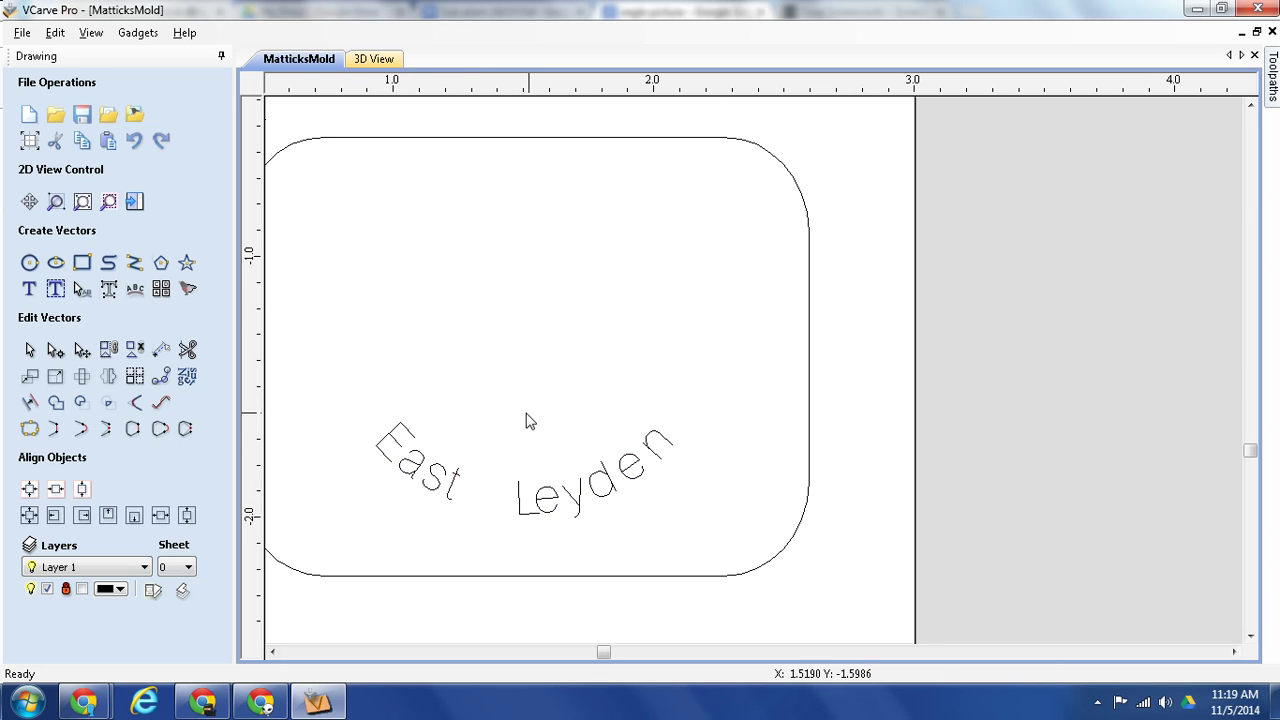
Step: Switch to the Chrome image search and search for "eagle clipart black and white"
mouse_move(84, 700)
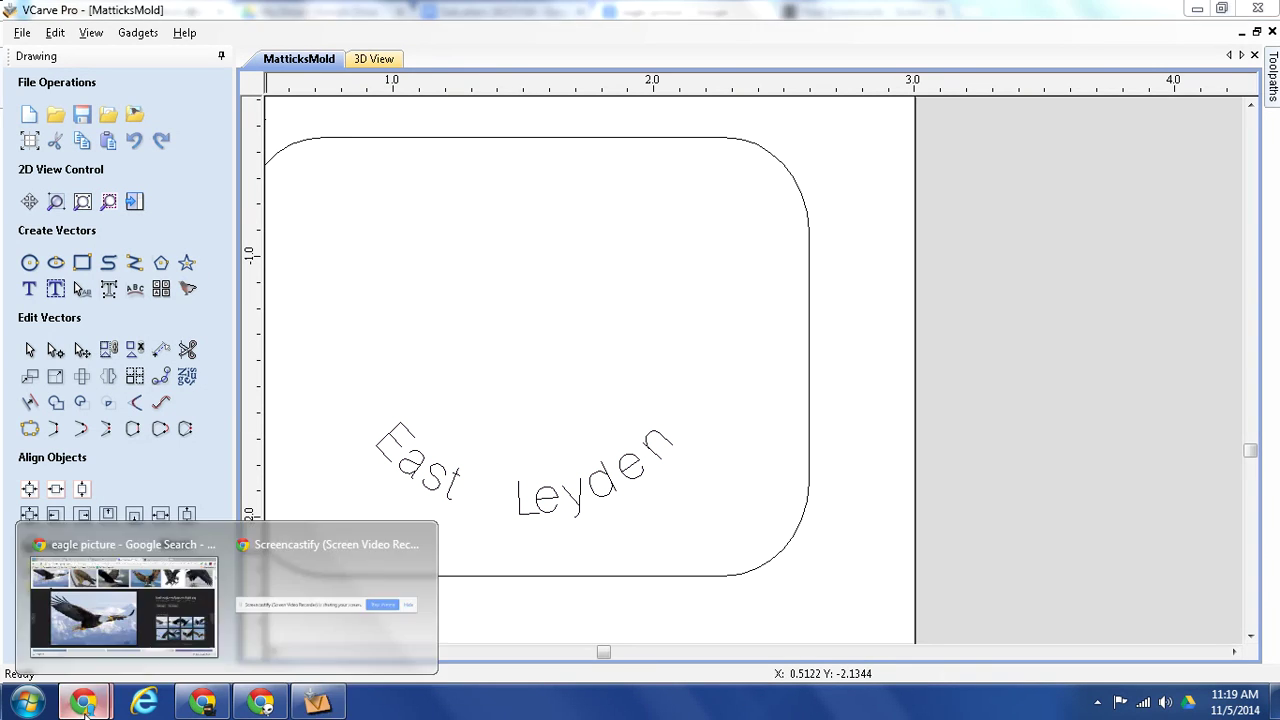
click(115, 643)
scroll(449, 177, up, 1)
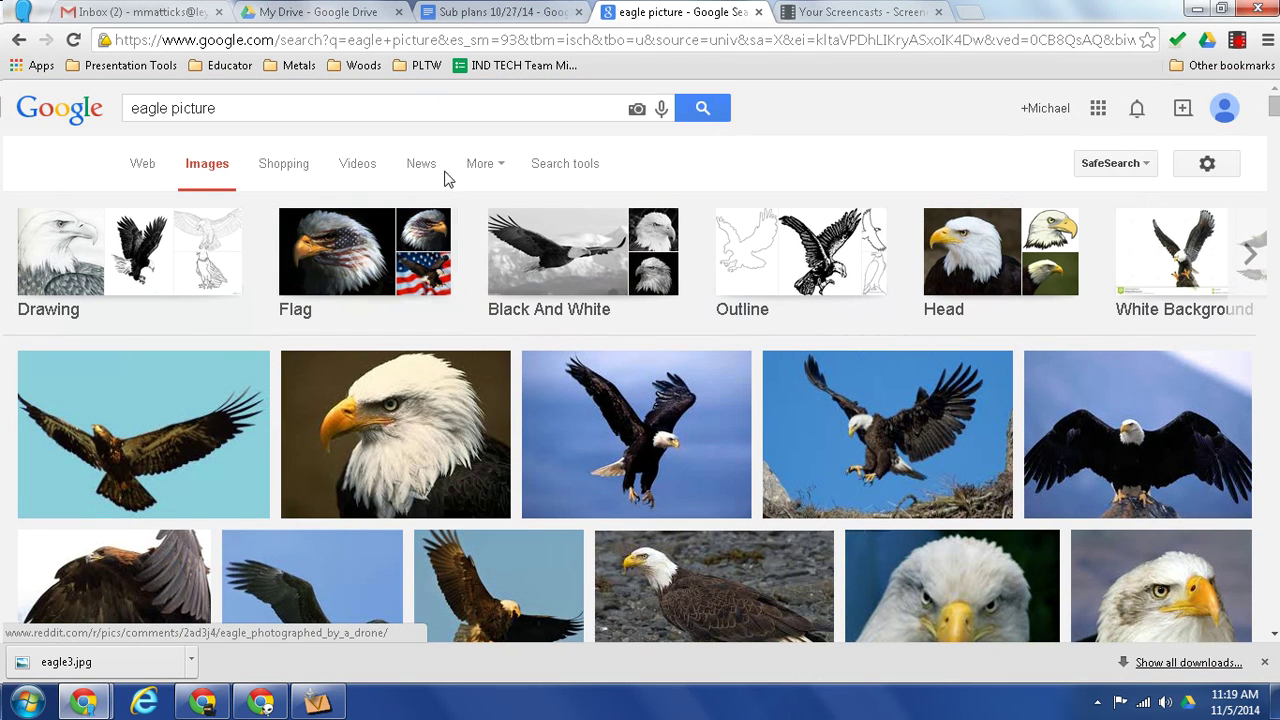
drag(272, 112, 172, 100)
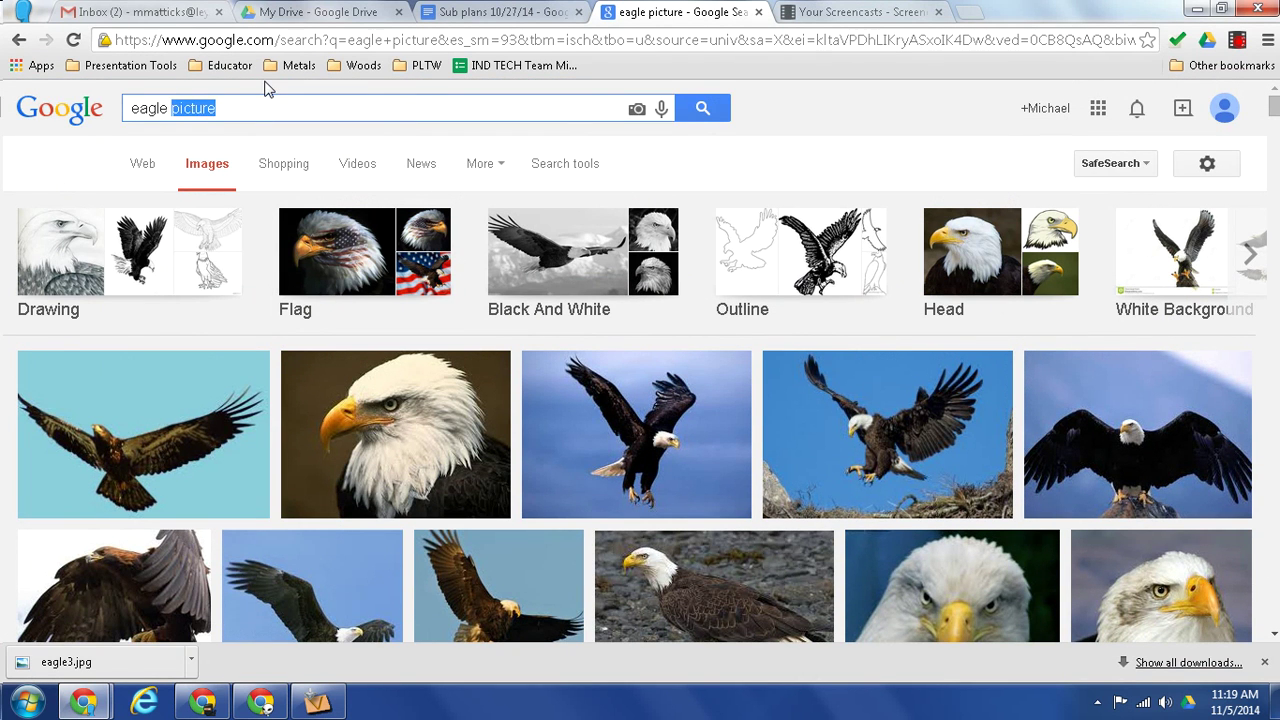
text(clipart)
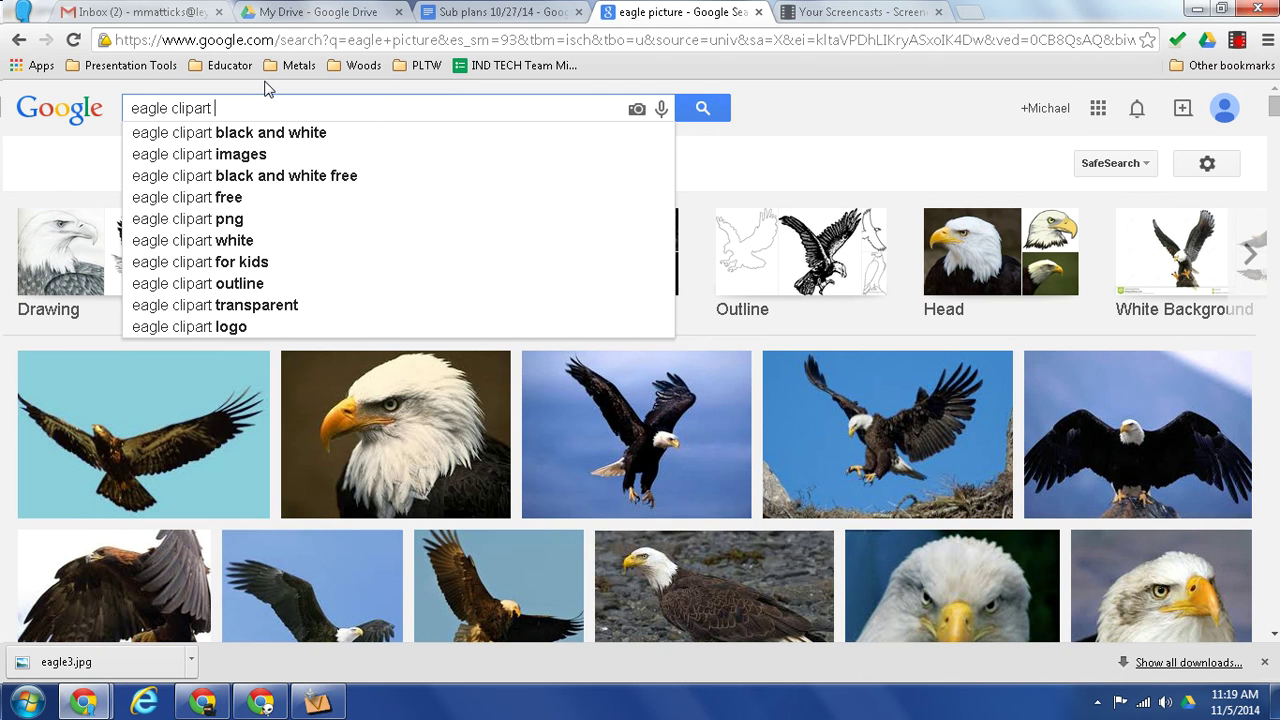
key(Down)
key(Return)
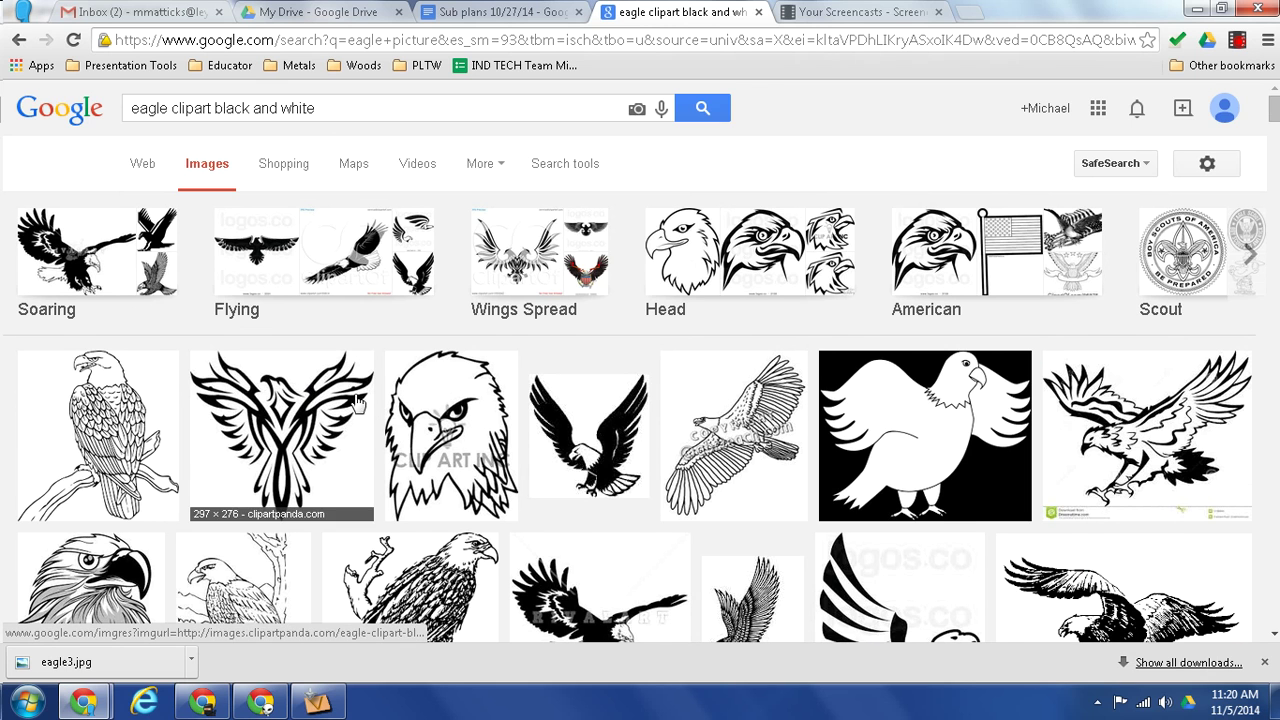
Step: Browse the clipart results and open the simple line-art eagle head with the long curved neck line
scroll(585, 445, down, 2)
scroll(587, 441, down, 2)
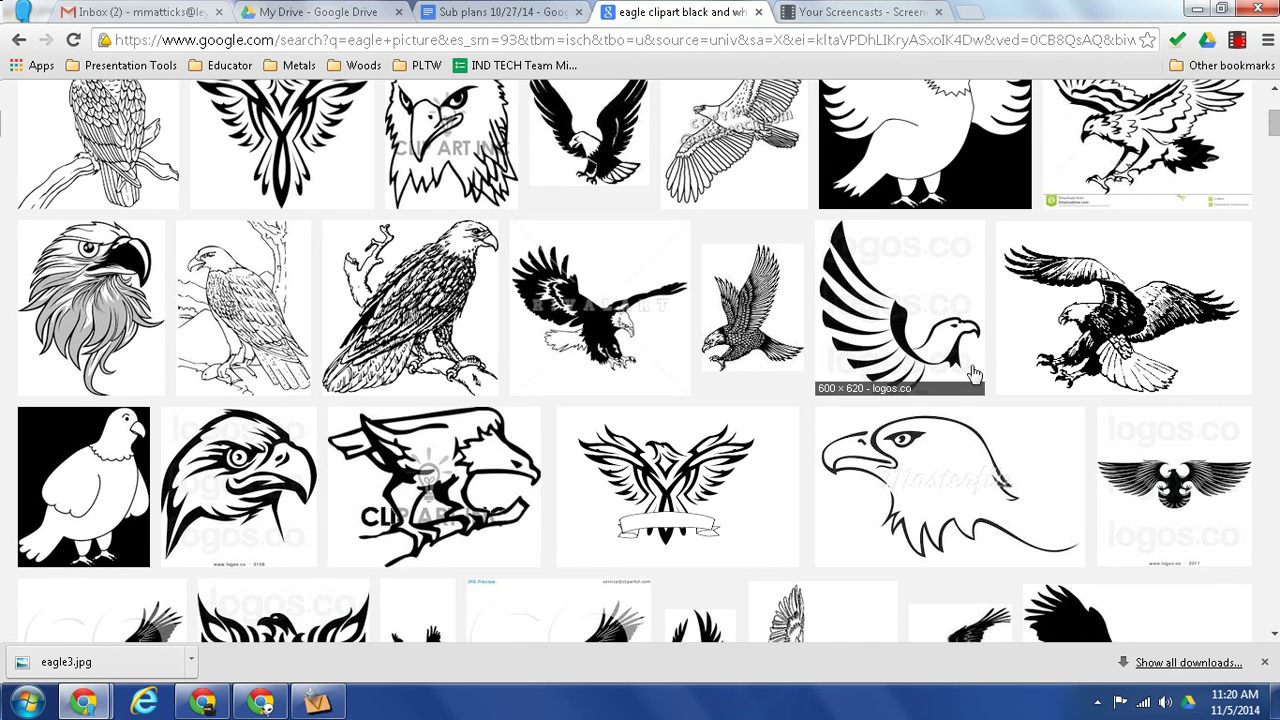
scroll(930, 412, down, 2)
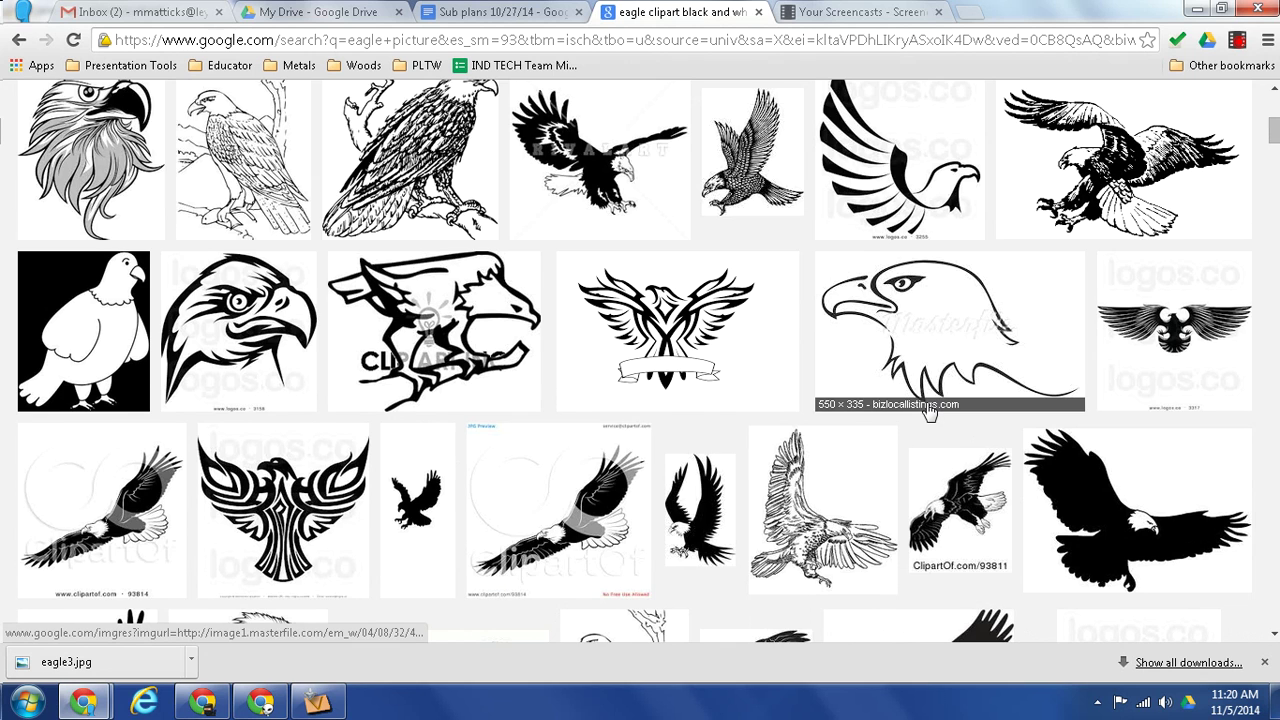
scroll(928, 410, down, 10)
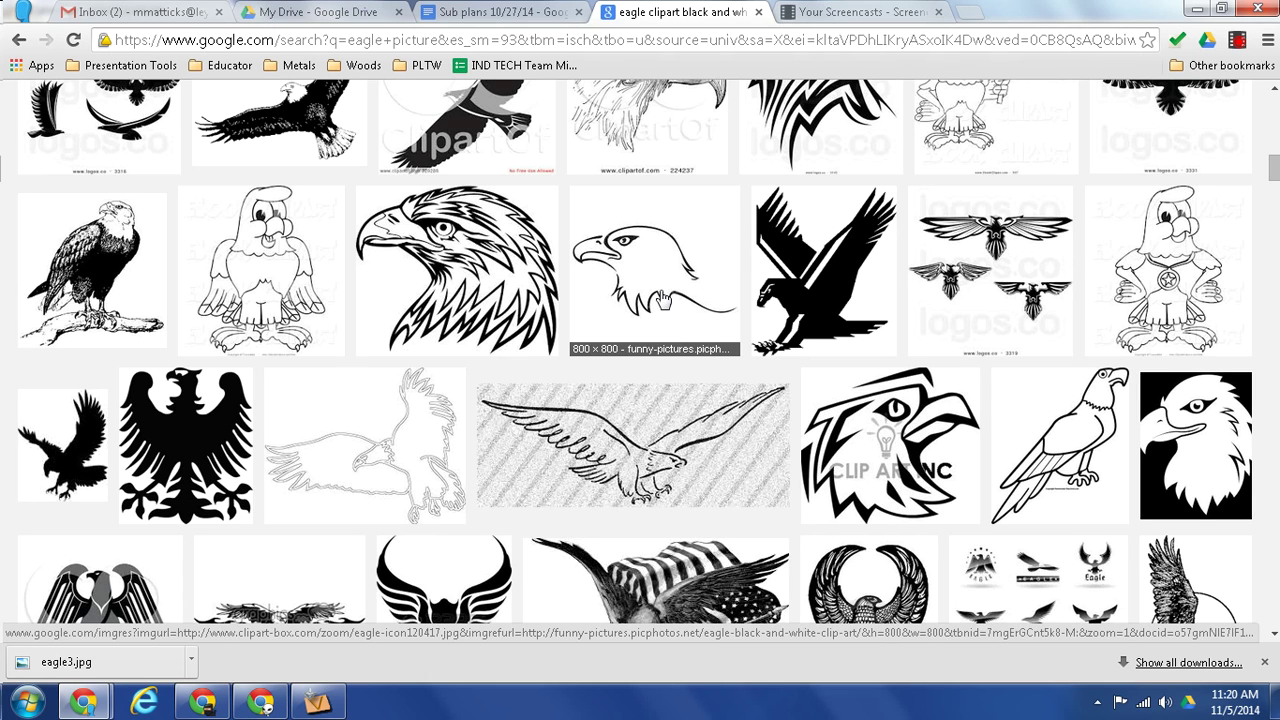
scroll(661, 299, up, 5)
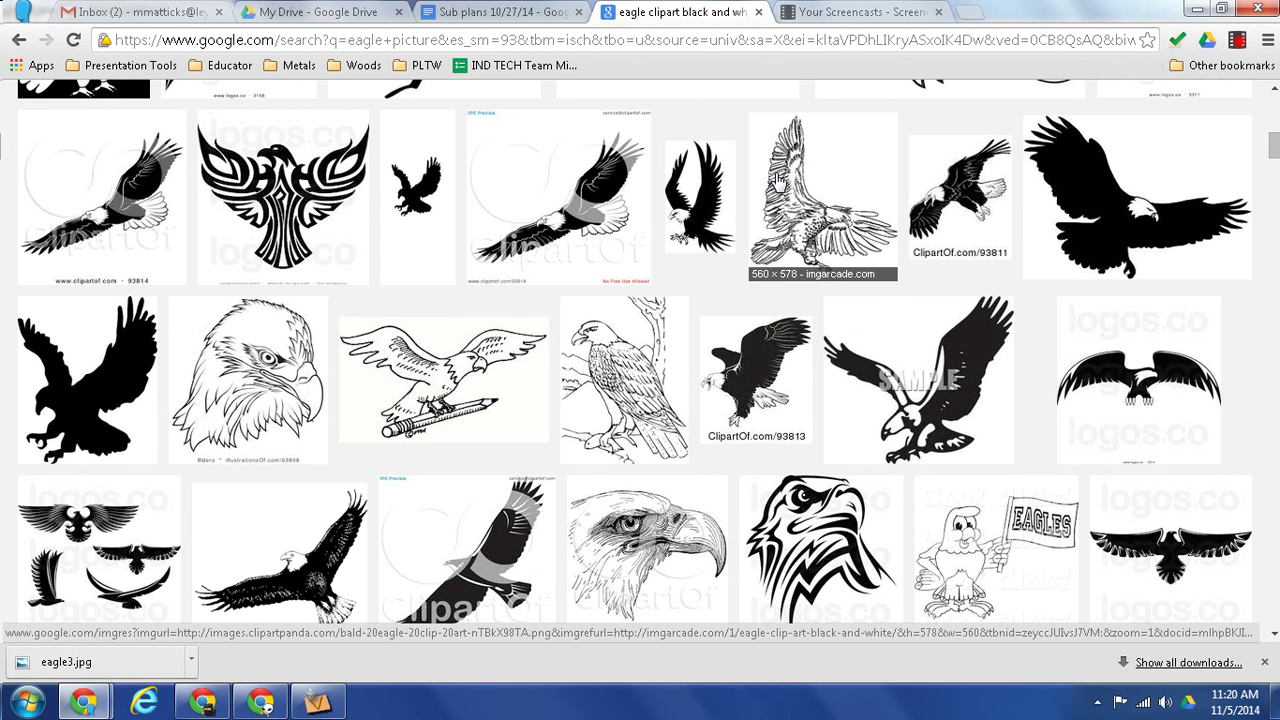
scroll(778, 182, down, 4)
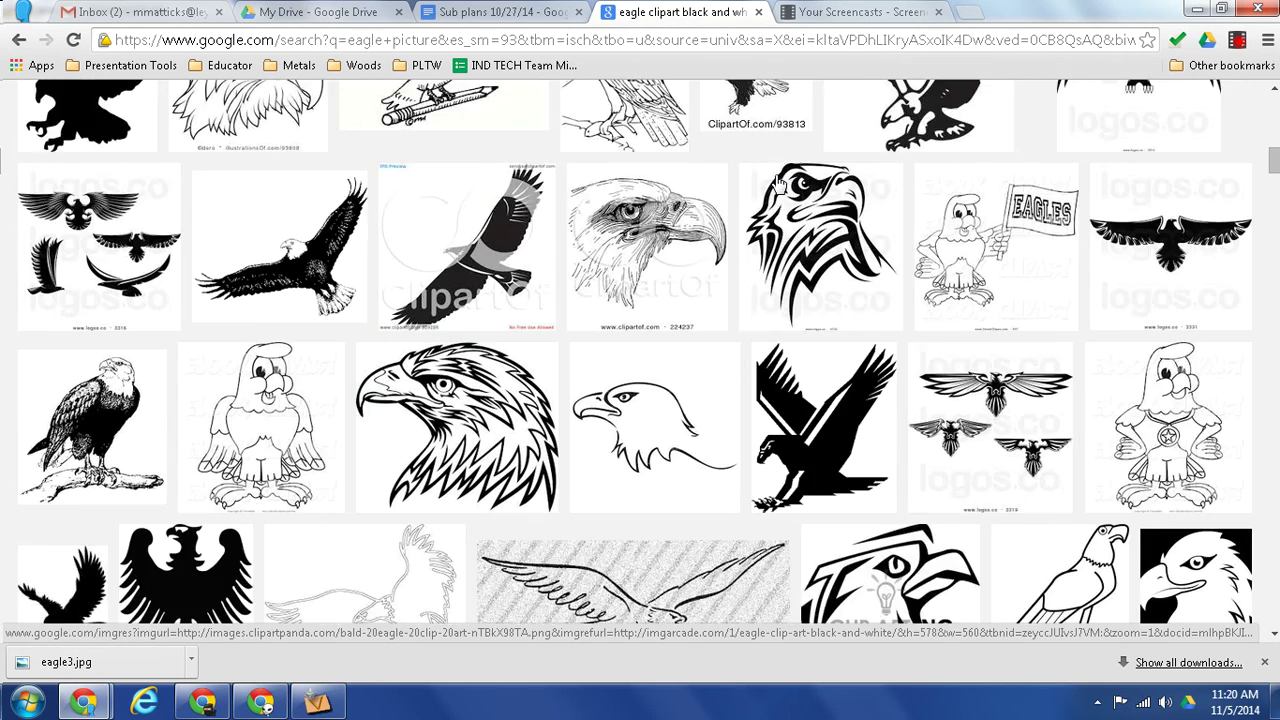
click(638, 270)
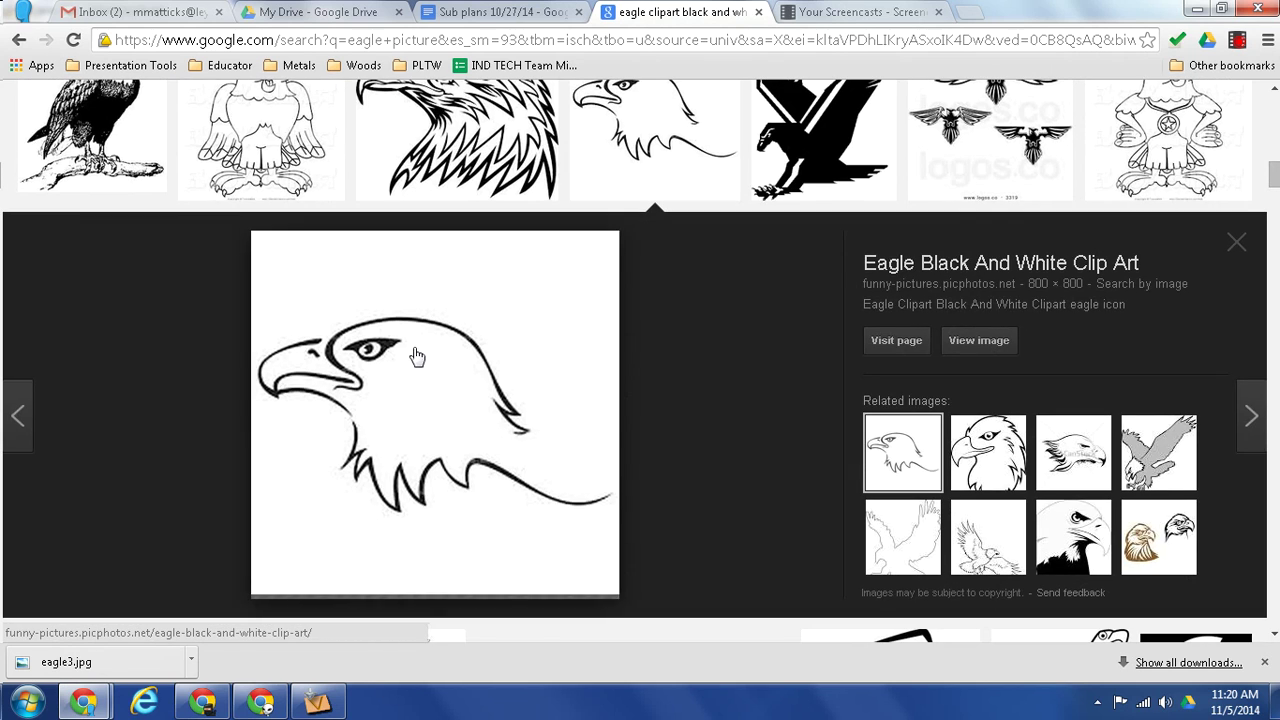
right_click(417, 350)
click(461, 436)
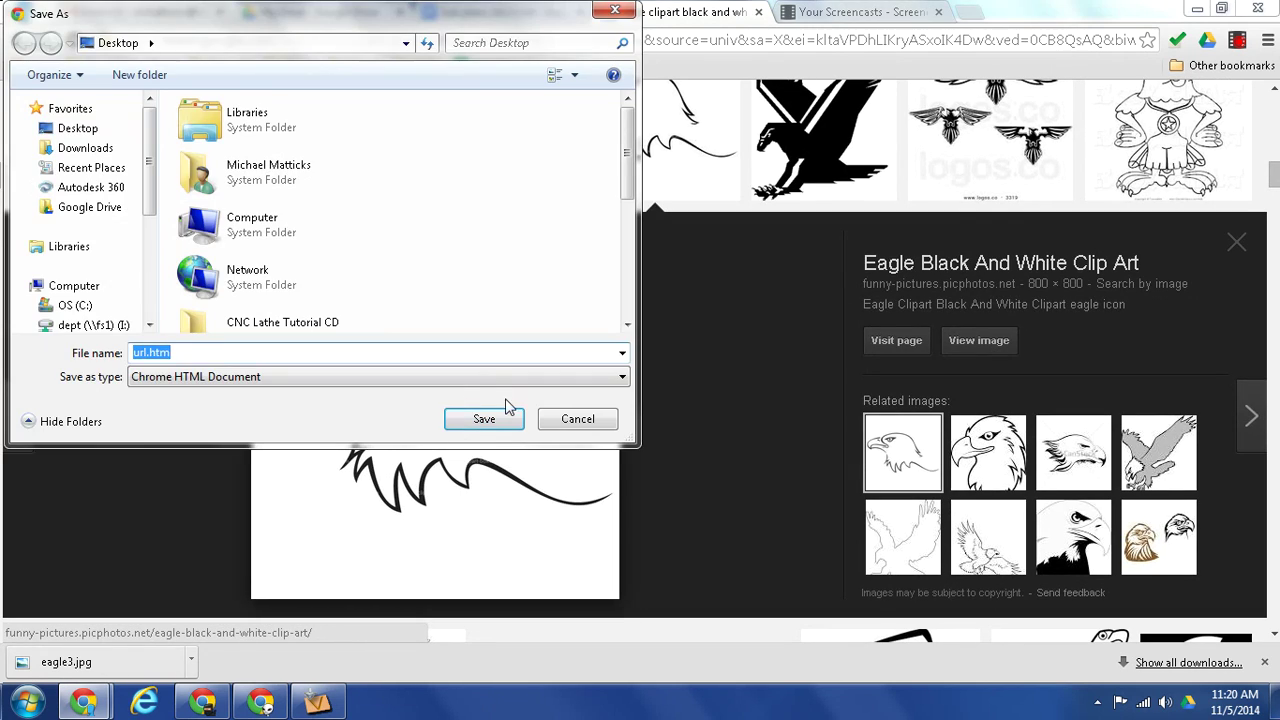
click(575, 418)
Step: Save the eagle head image to the Desktop as eagle4
right_click(448, 384)
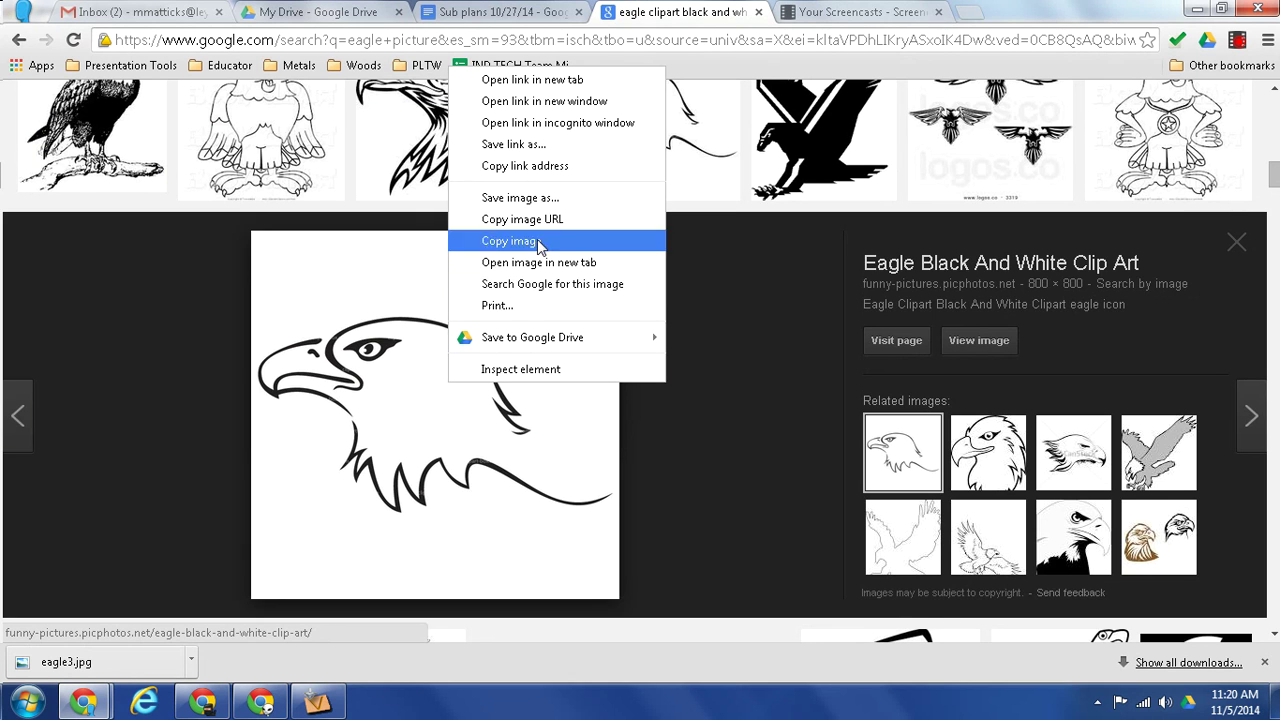
click(553, 199)
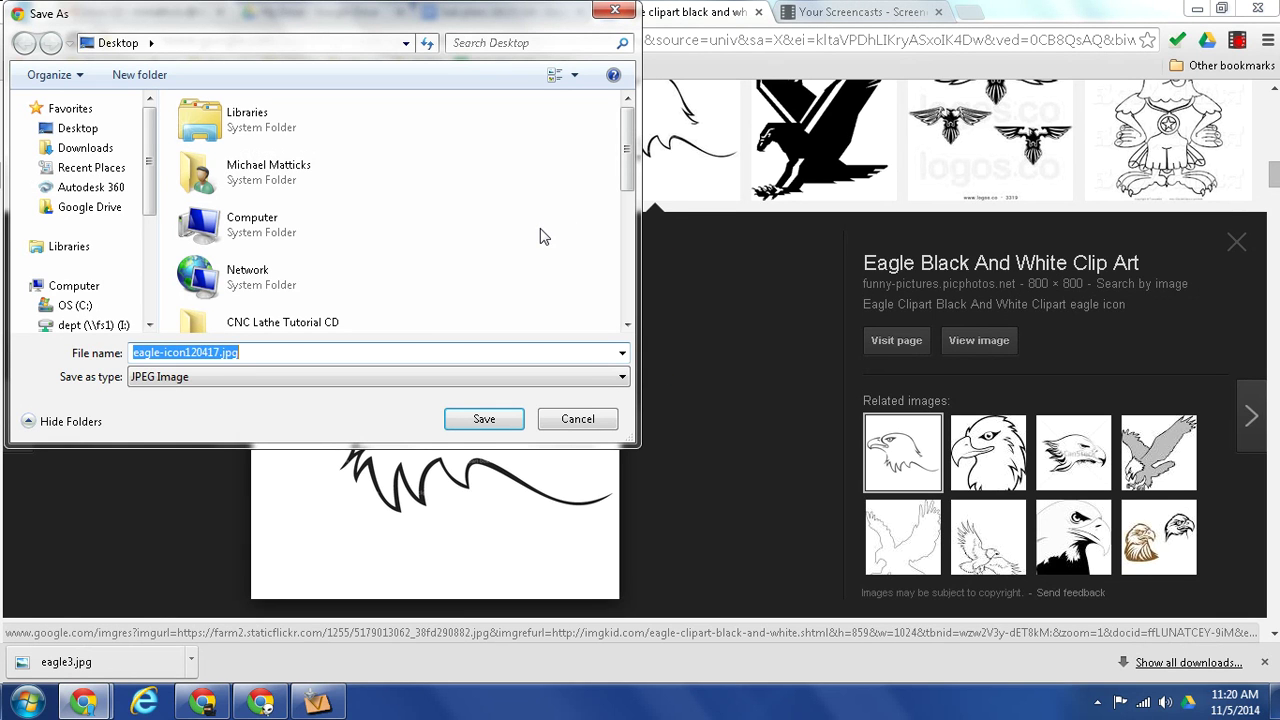
text(eagle4)
key(Return)
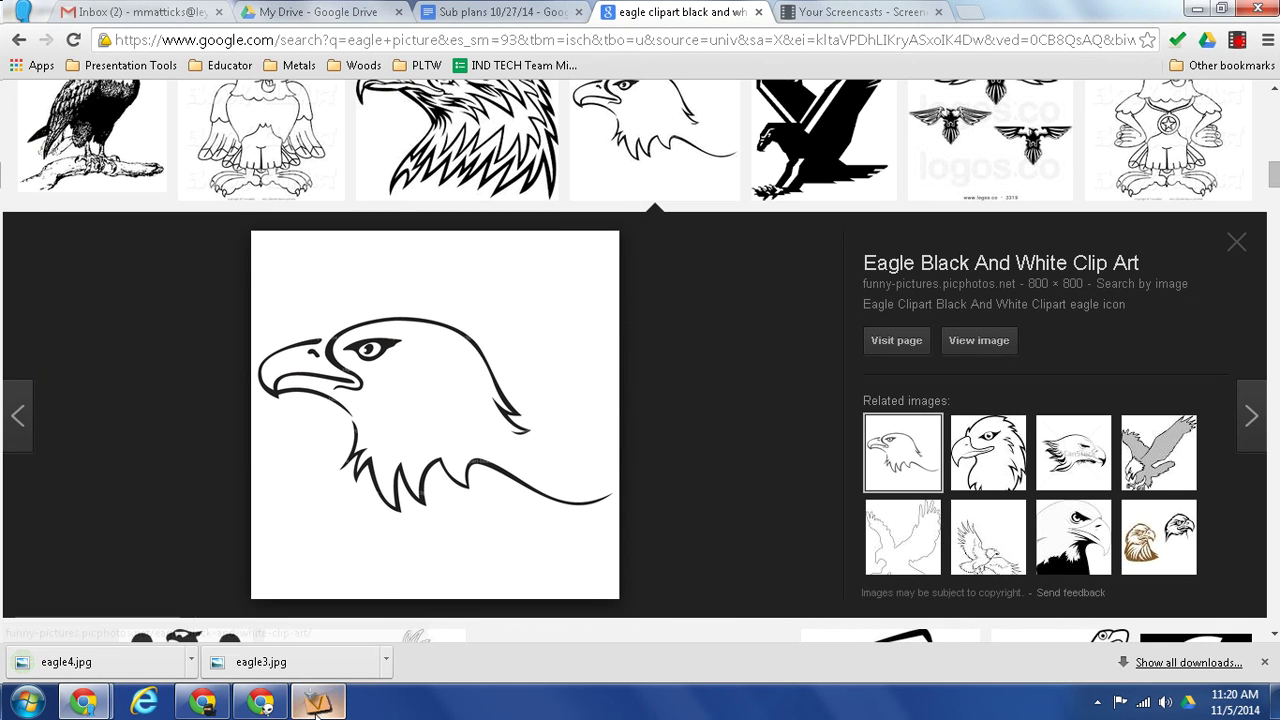
Step: Switch to VCarve Pro and import the eagle4.jpg bitmap from the Desktop into the mold drawing
click(316, 703)
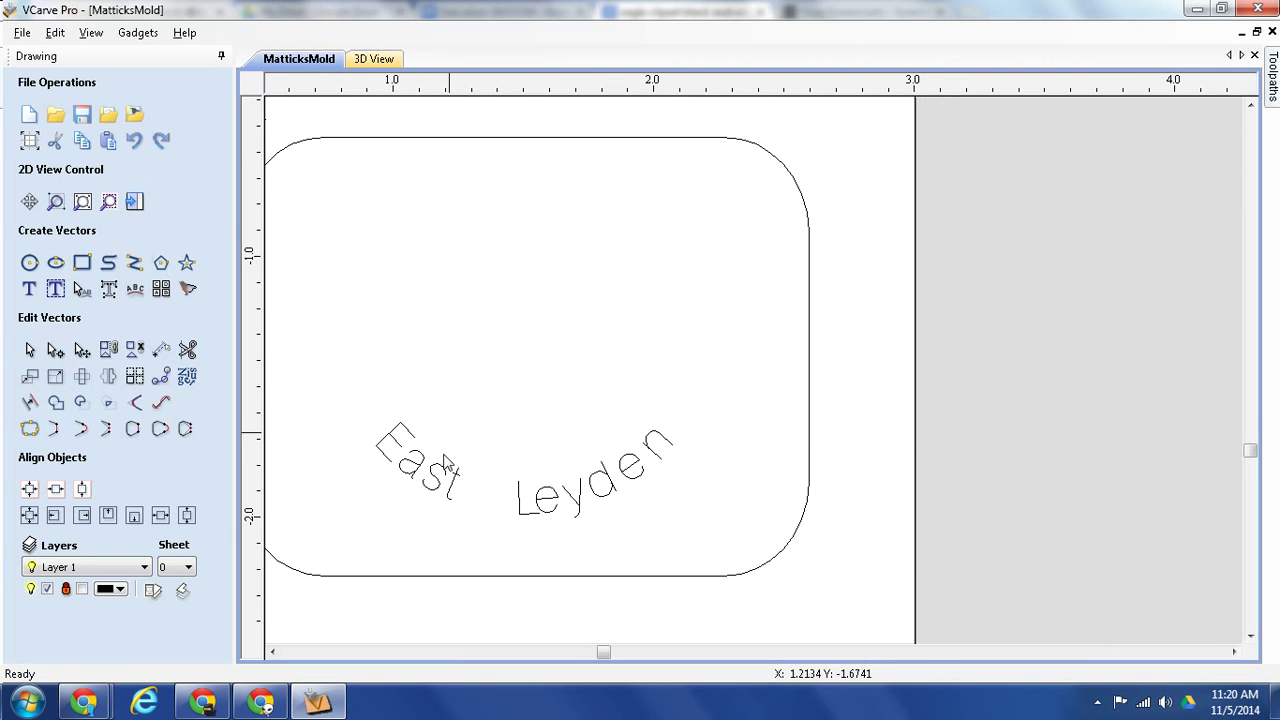
click(134, 115)
text(e)
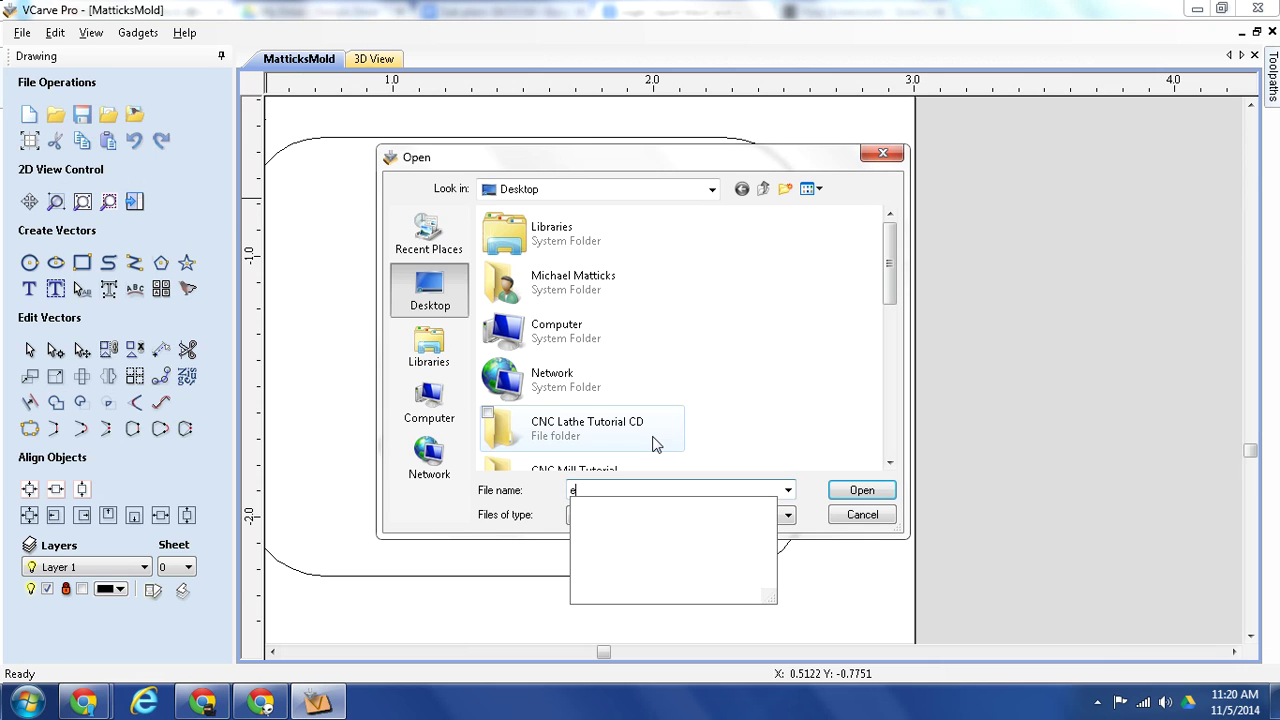
text(ag)
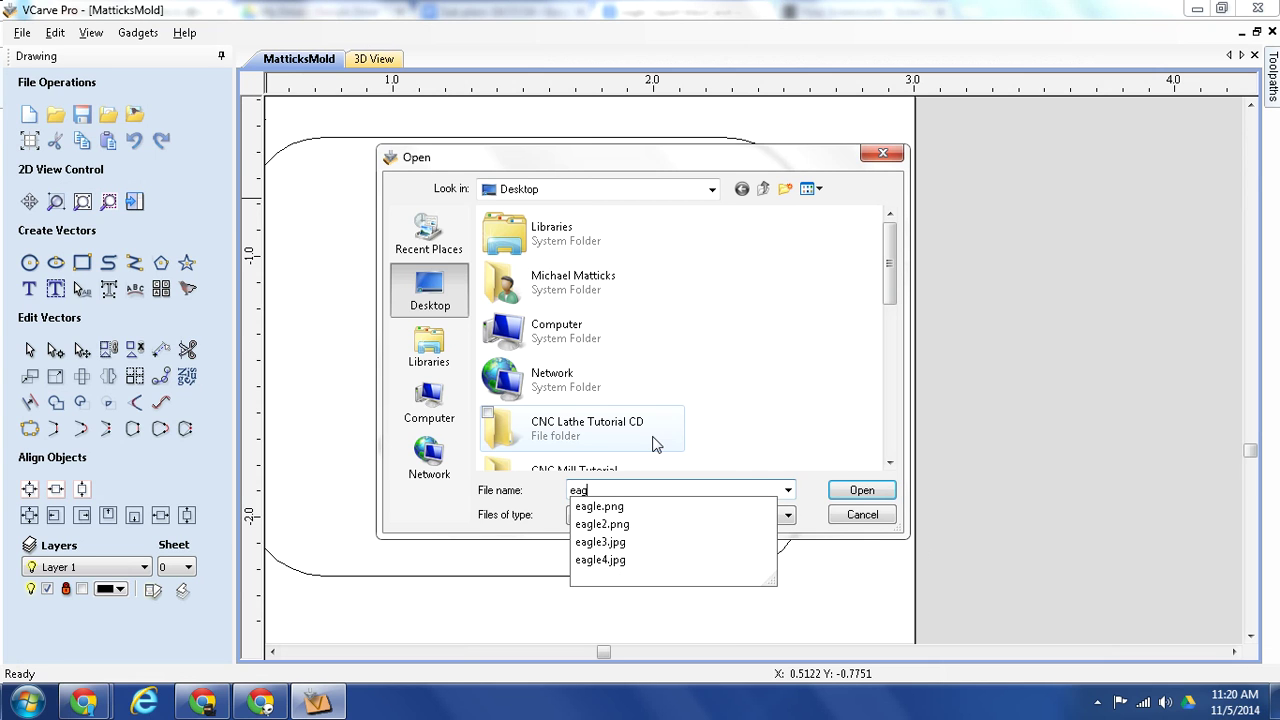
click(610, 561)
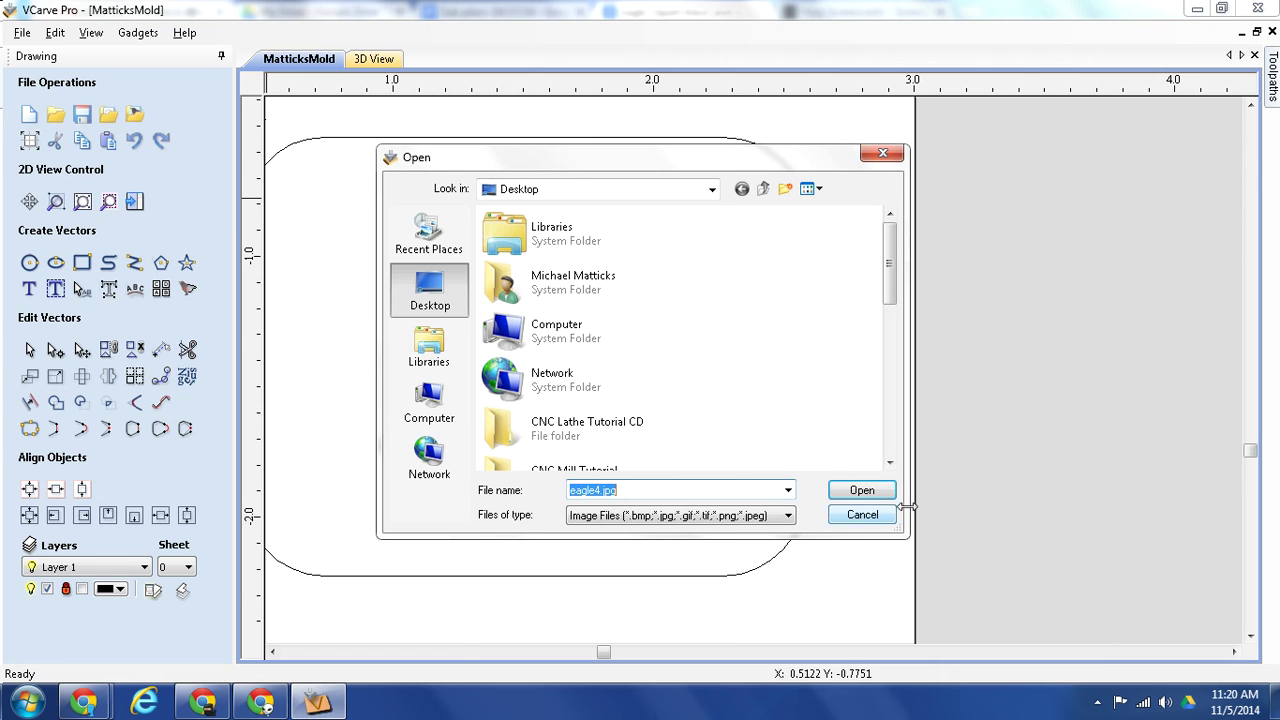
click(849, 497)
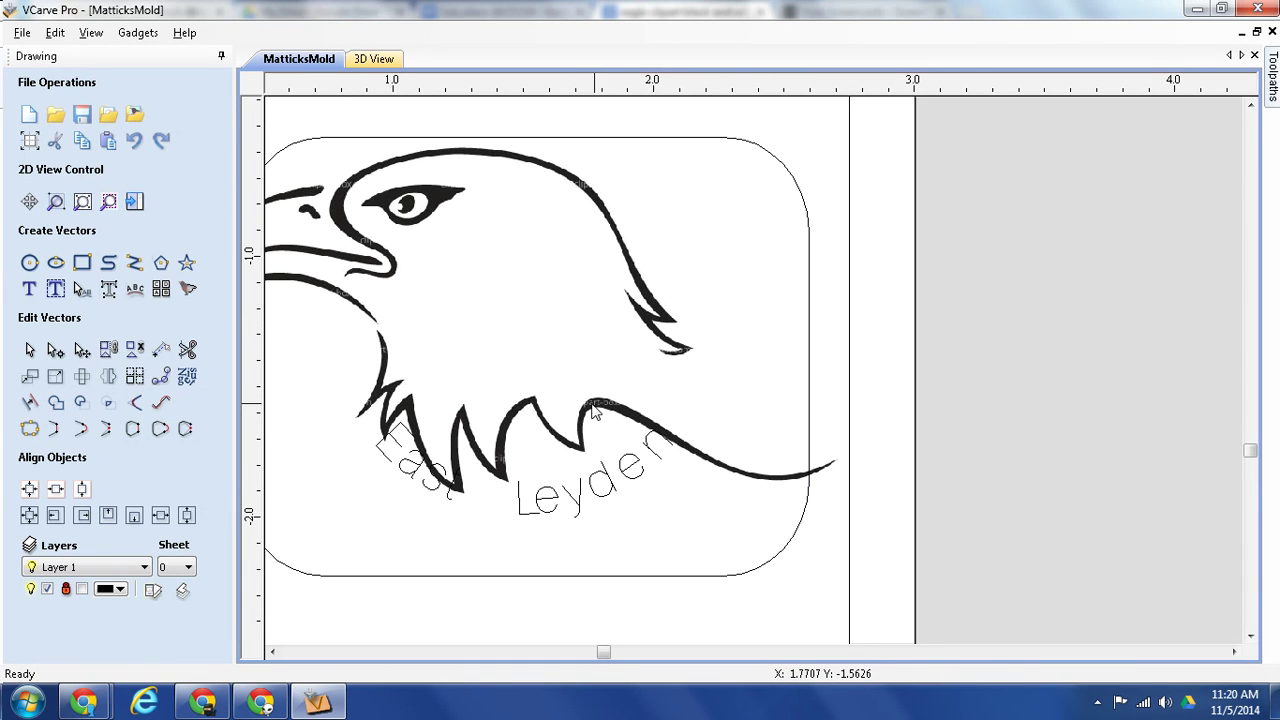
Step: Shrink the eagle head bitmap to about 0.99 by 0.99, place it above the East Leyden text, and center it horizontally in the material
scroll(737, 380, down, 2)
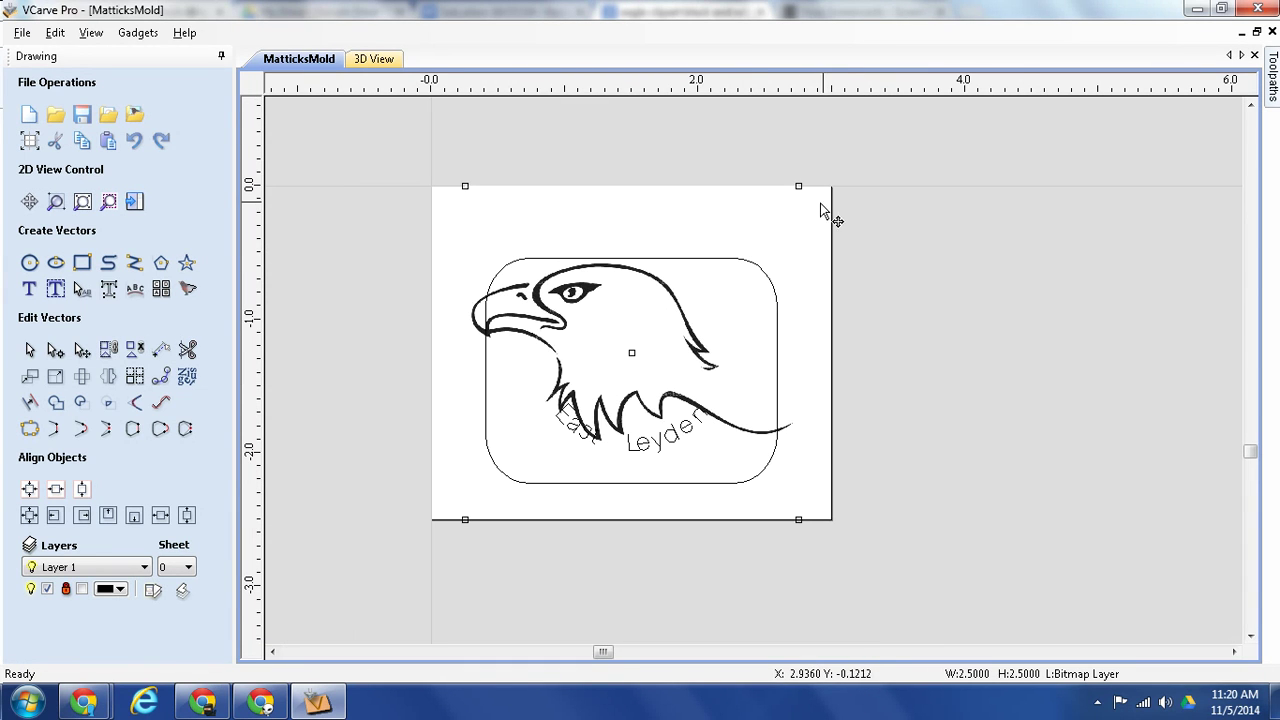
drag(798, 187, 597, 388)
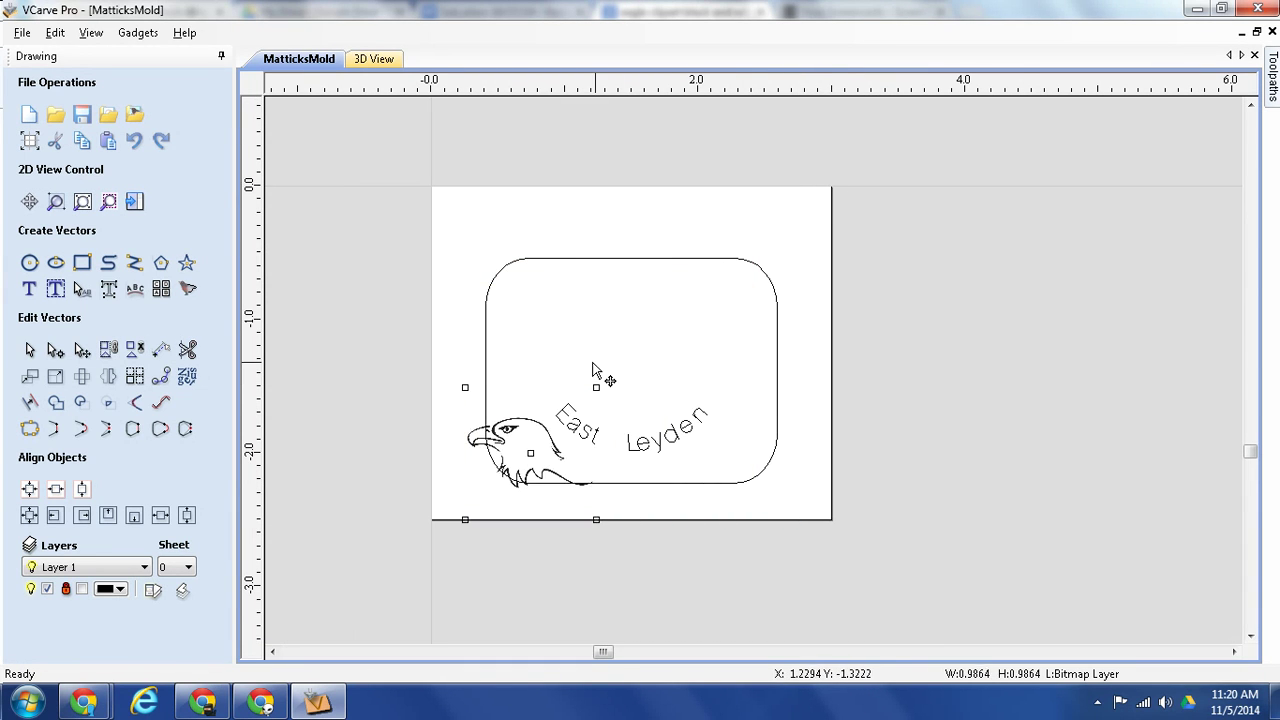
drag(535, 453, 634, 356)
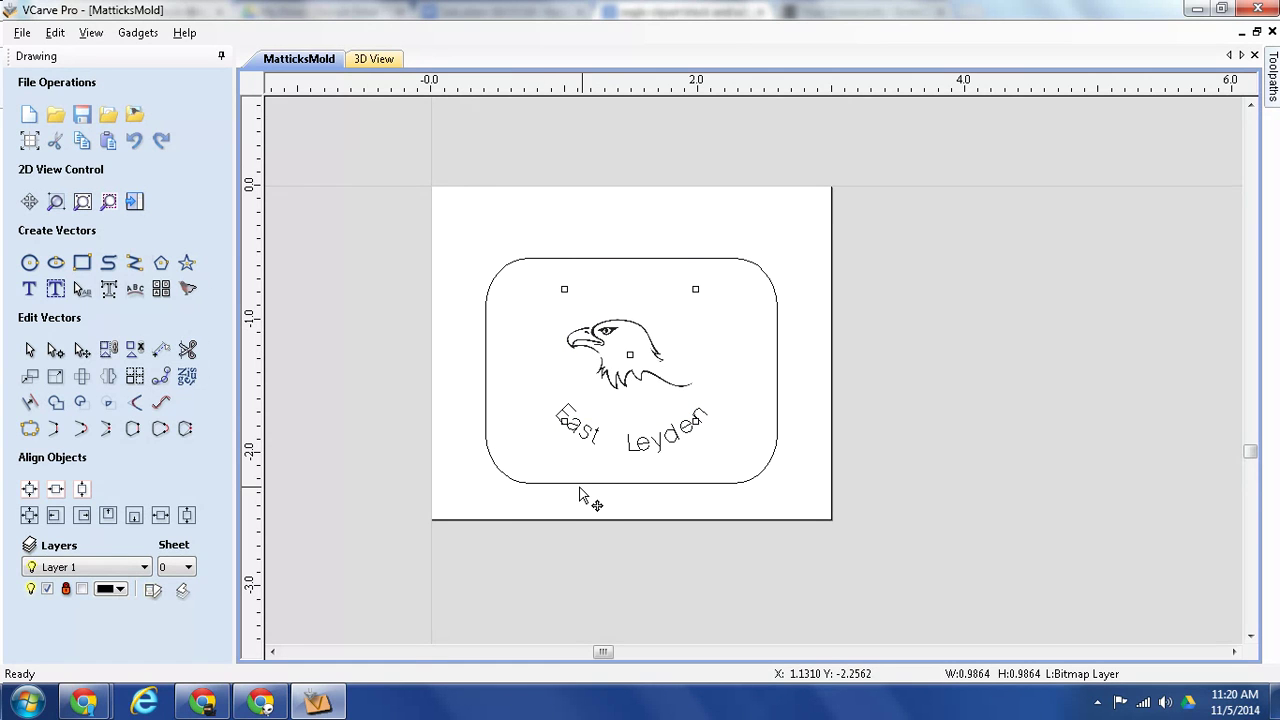
click(55, 489)
click(749, 423)
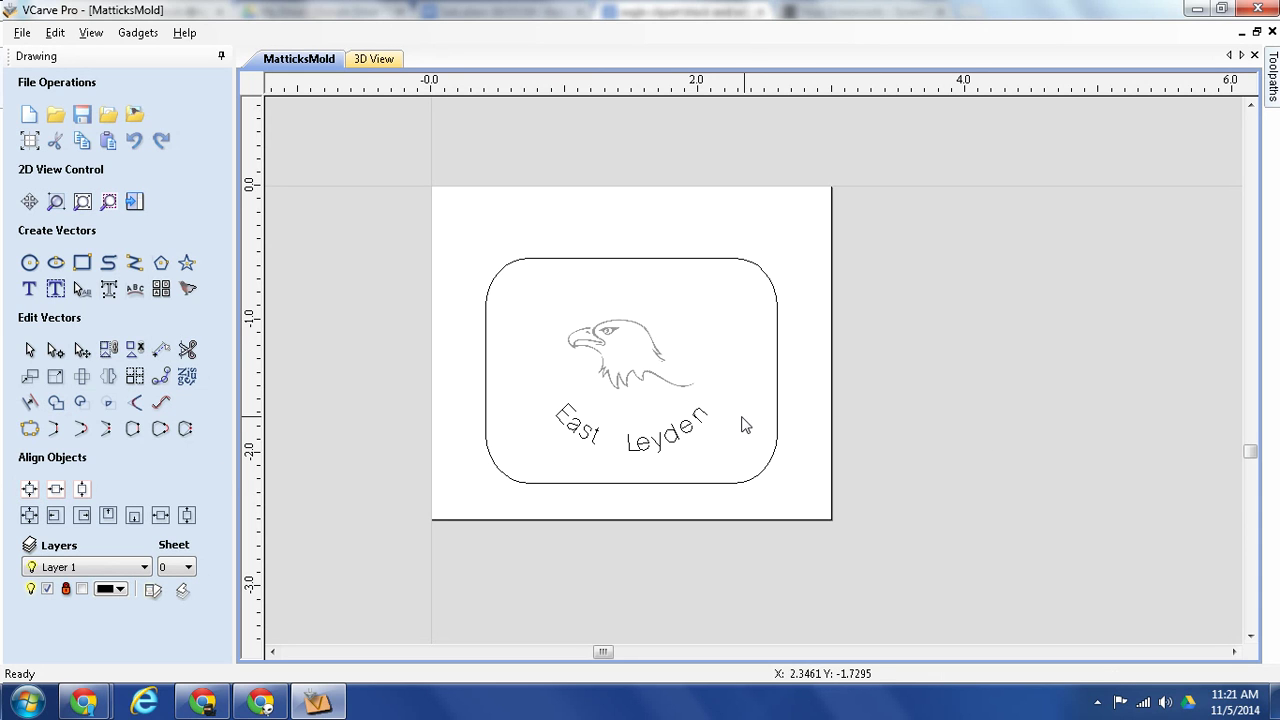
Step: Trace the eagle head bitmap with Black / White tracing at threshold 0.50, fit the vectors, and close the tracing form
click(640, 346)
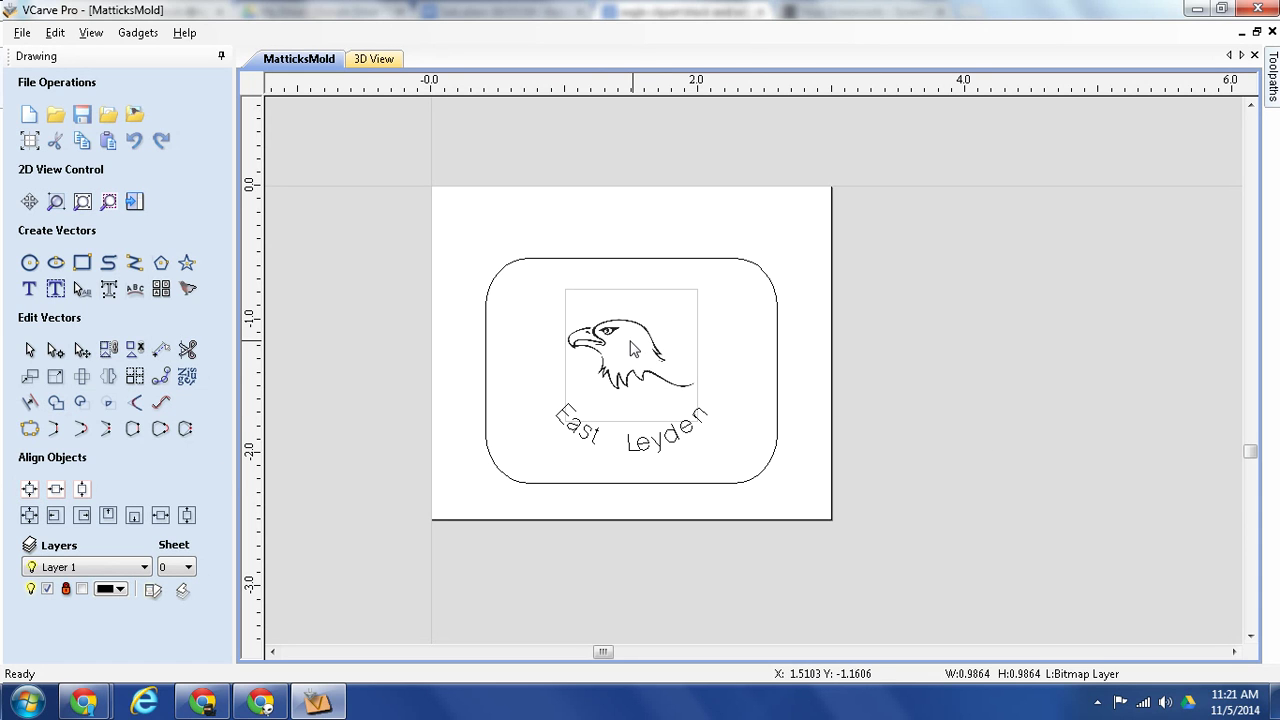
click(187, 290)
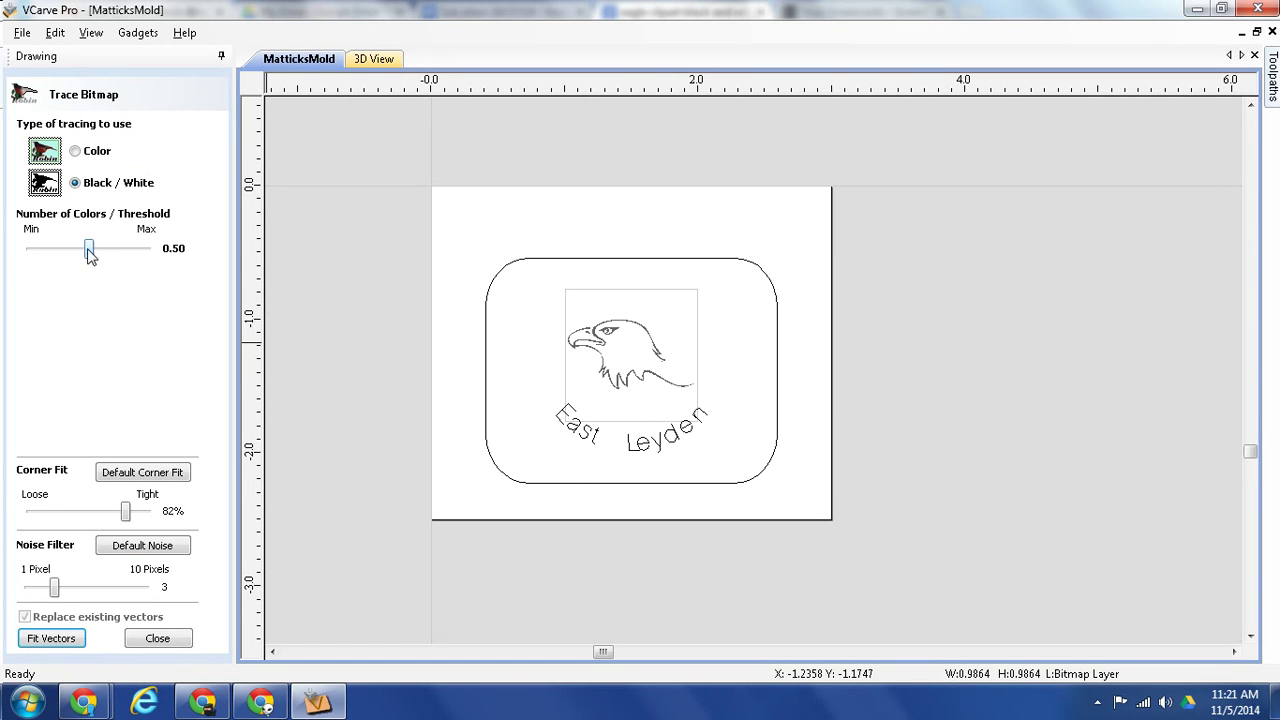
click(56, 637)
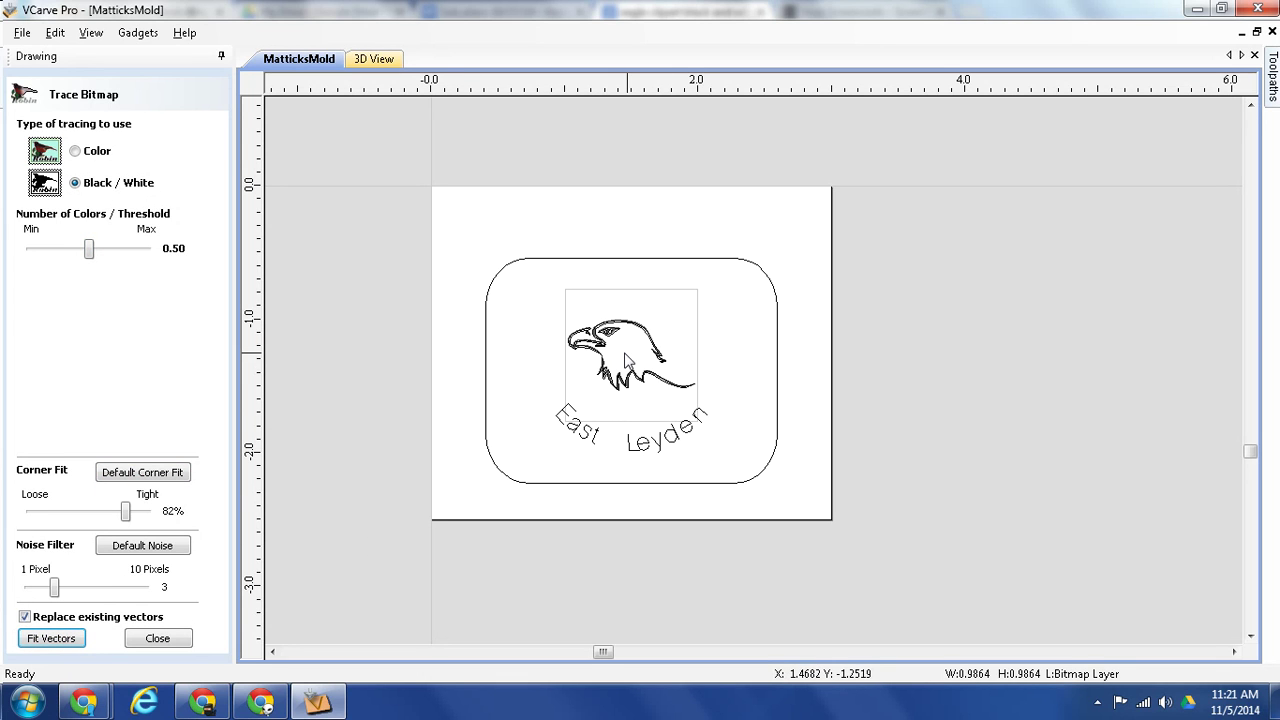
click(158, 638)
Step: Examine the traced eagle head vectors up close, checking the head outline and the eye outline individually
scroll(620, 349, up, 3)
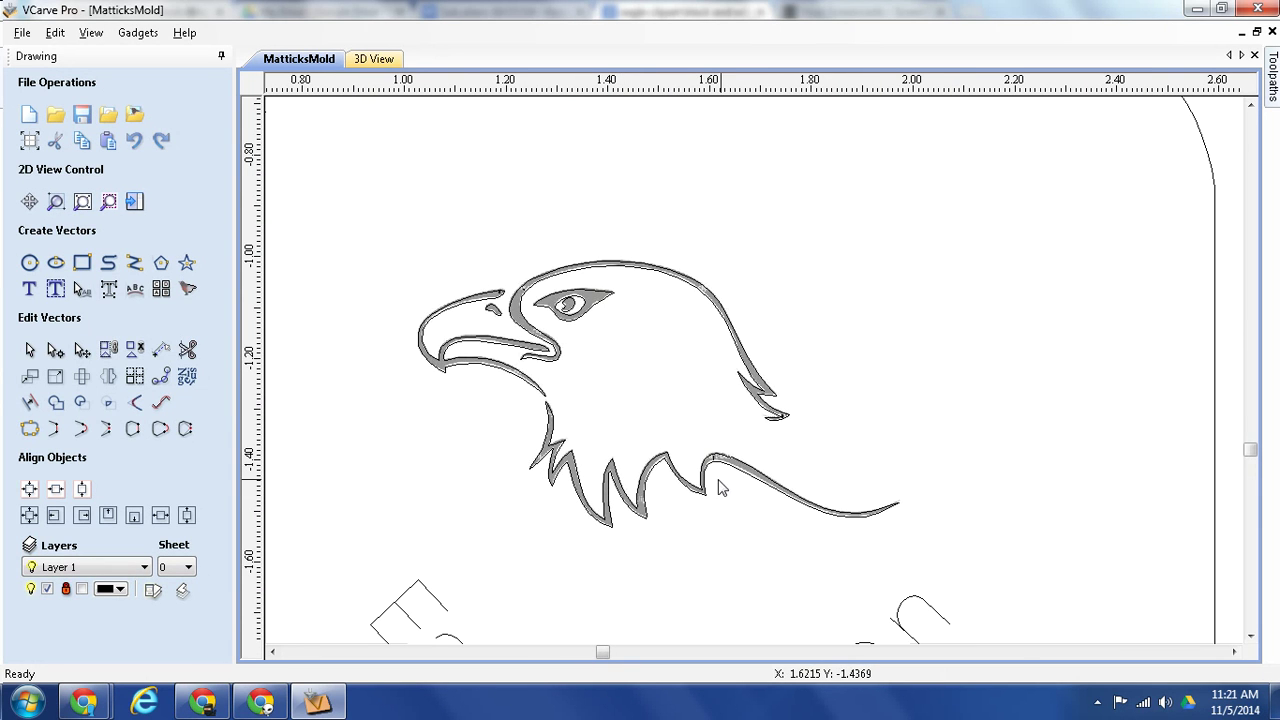
click(756, 381)
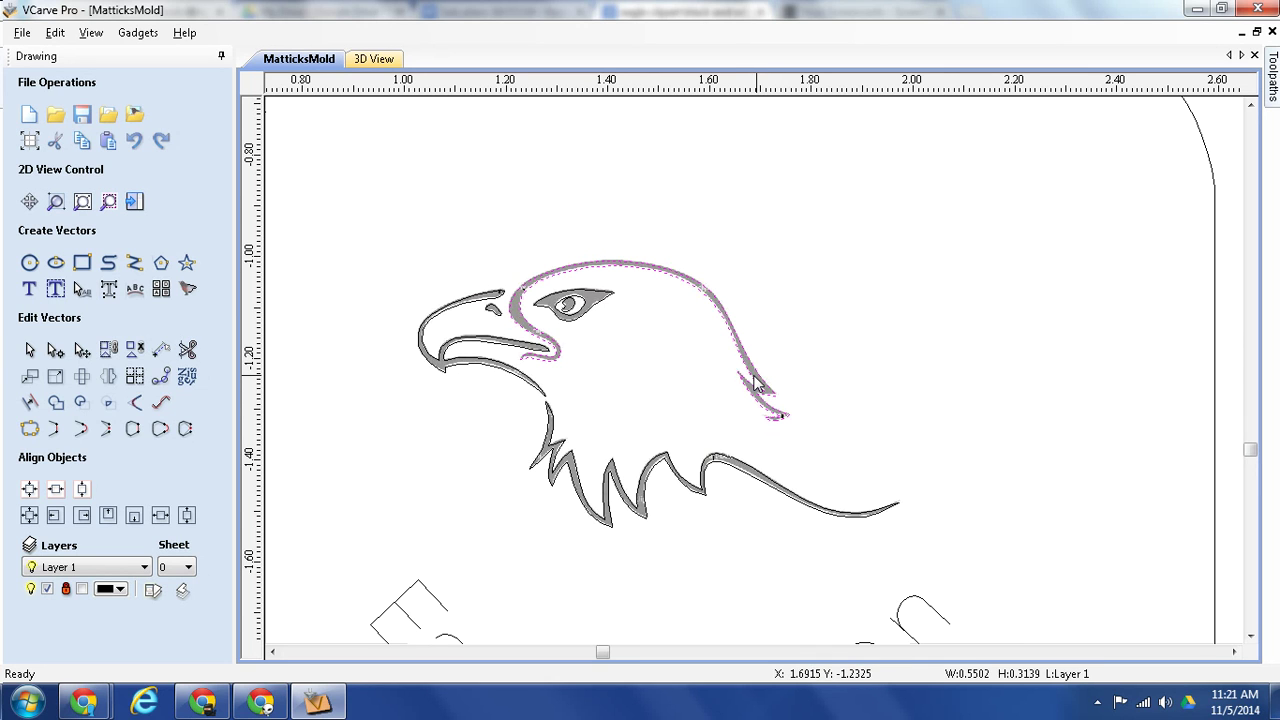
click(589, 313)
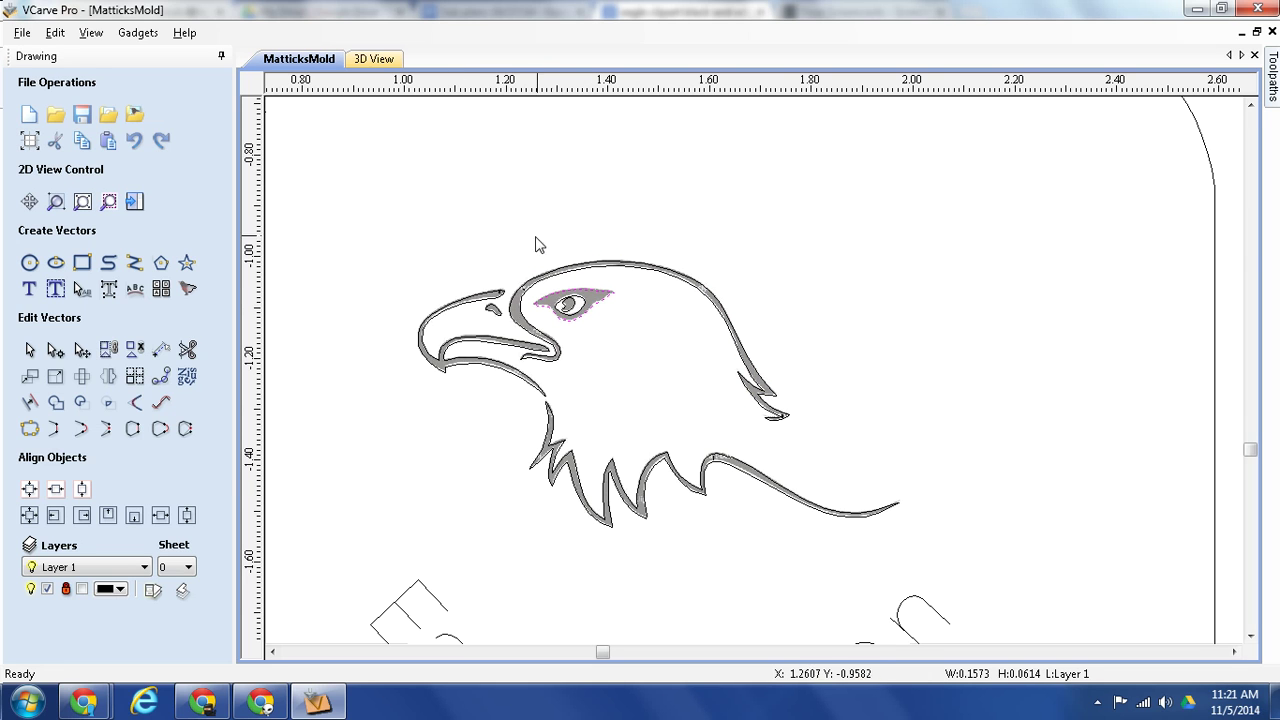
scroll(951, 413, down, 2)
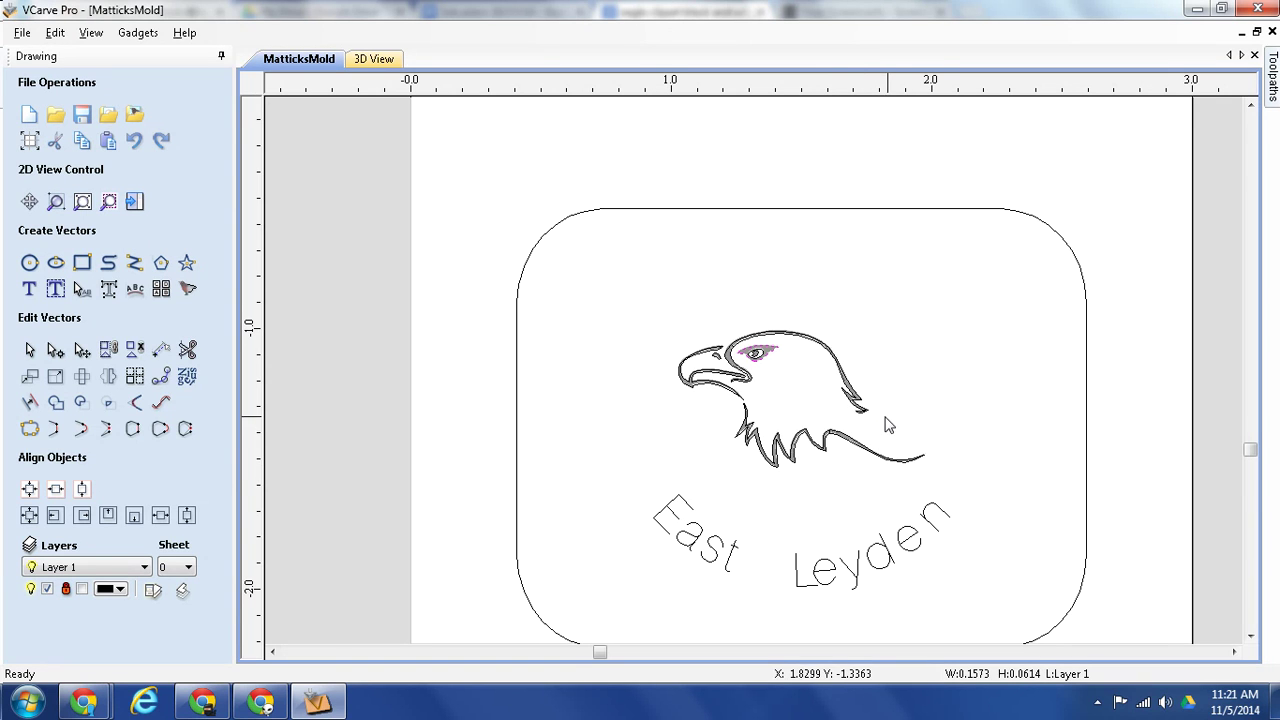
Step: Select all the eagle head vectors and calculate a V-Carve / Engraving toolpath for them with a start depth of 0.125 inches
drag(937, 478, 671, 306)
click(1273, 80)
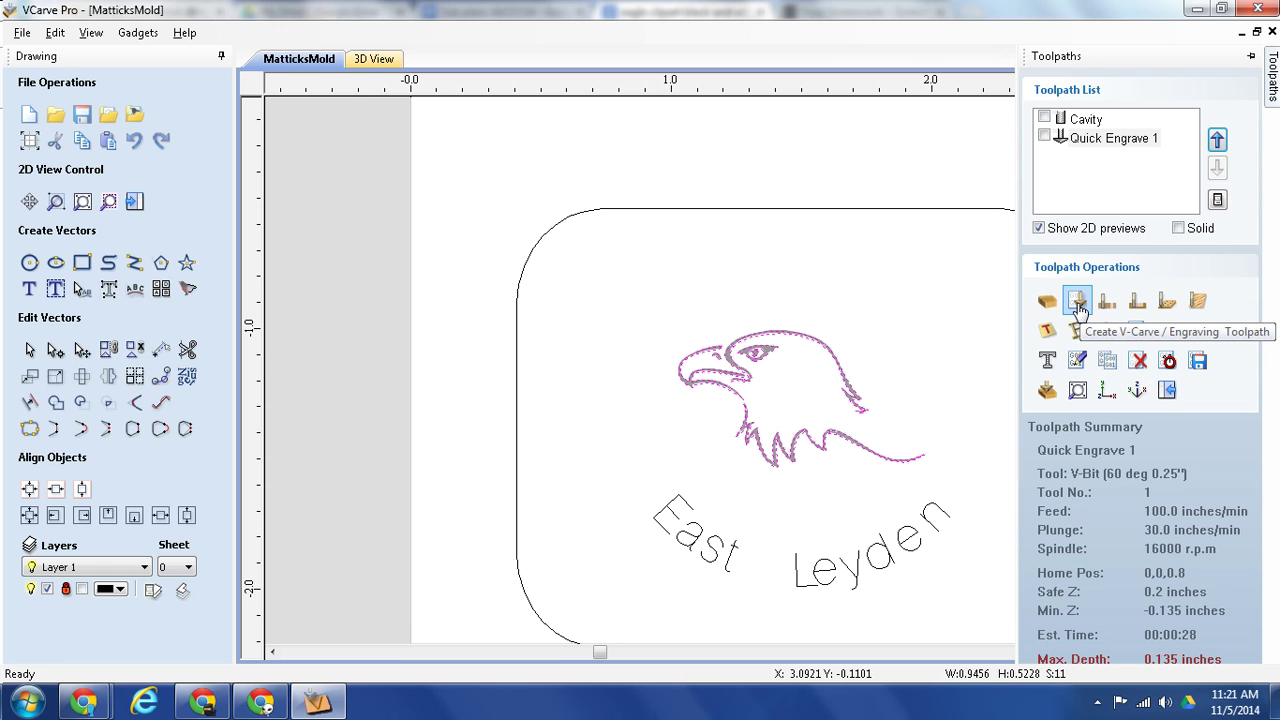
click(1078, 305)
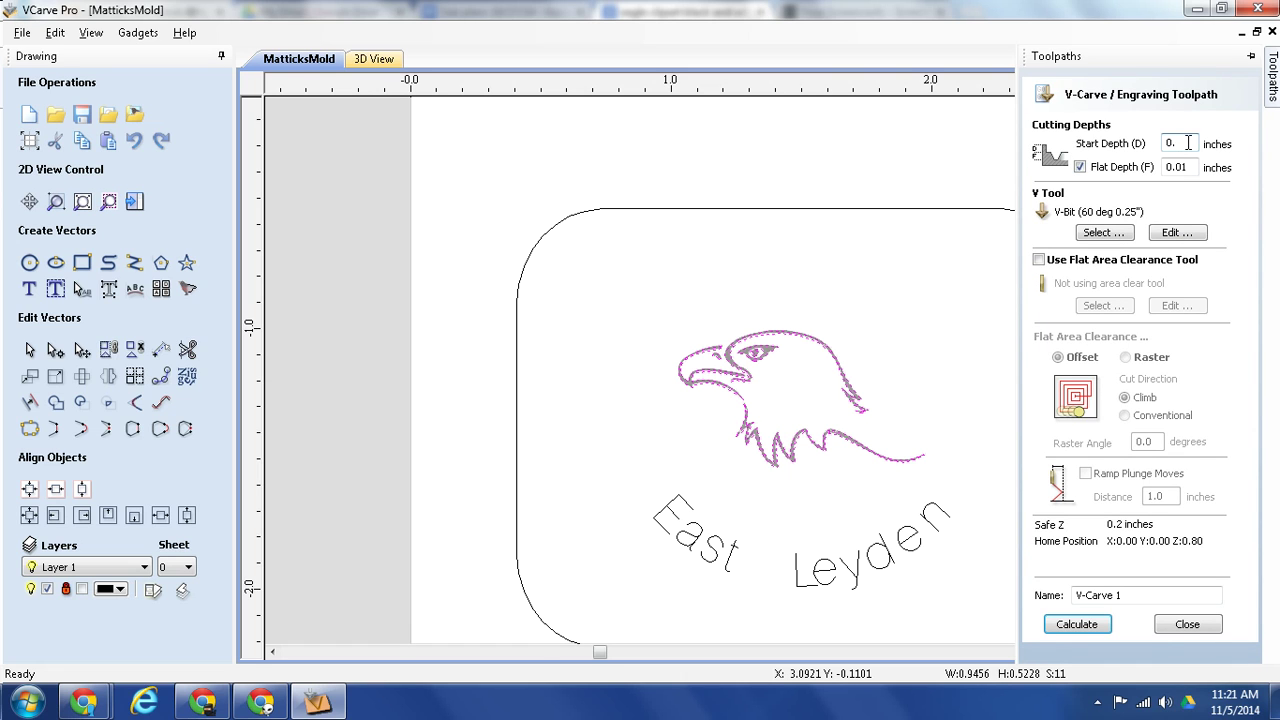
text(0.125)
click(1085, 631)
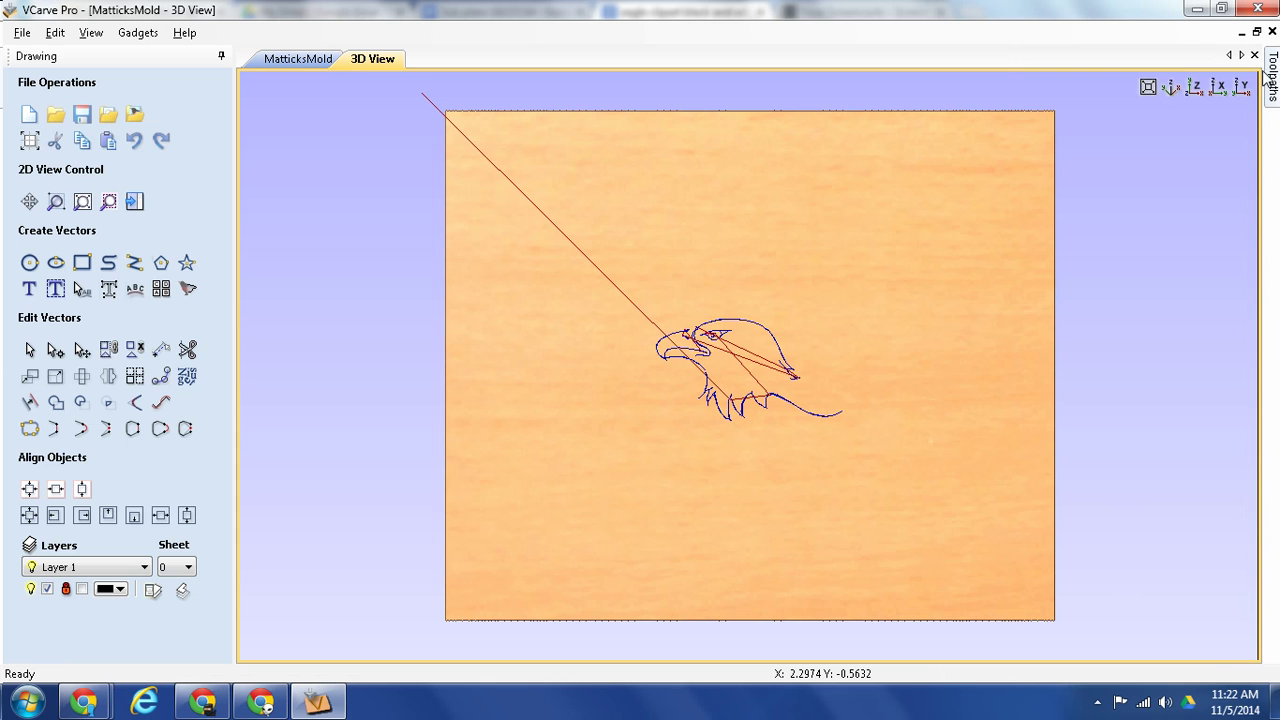
Step: Run the animated preview of all toolpaths on the material
mouse_move(1267, 82)
click(1141, 550)
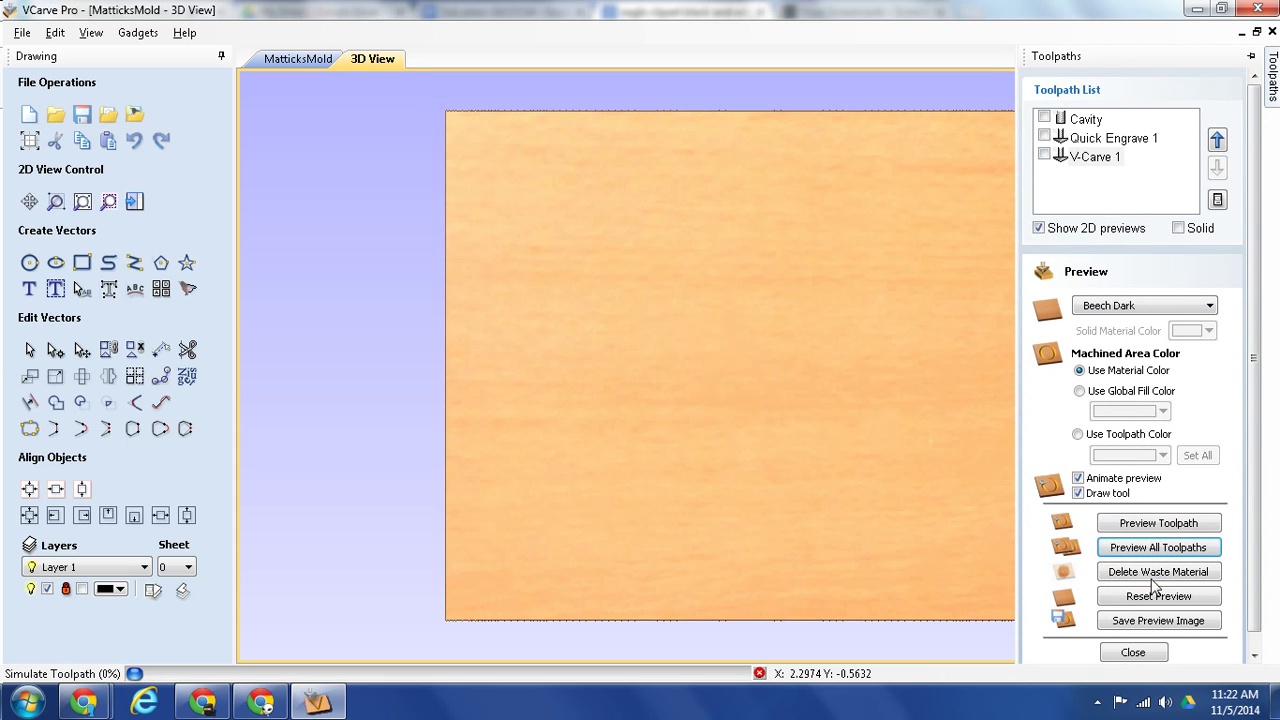